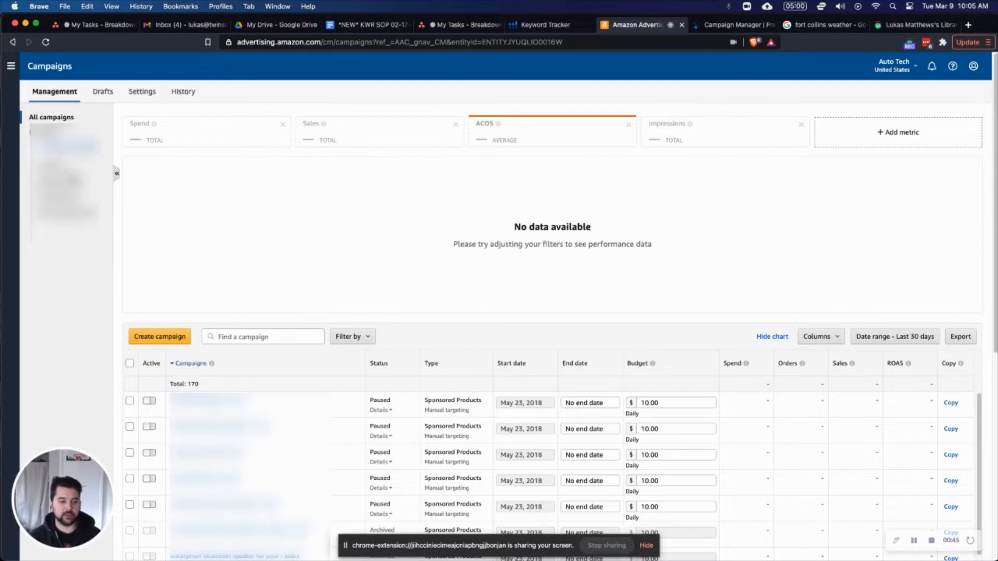
Open the Speaker [26%] portfolio and start creating a new campaign of the Sponsored Products type.
left_click(63, 182)
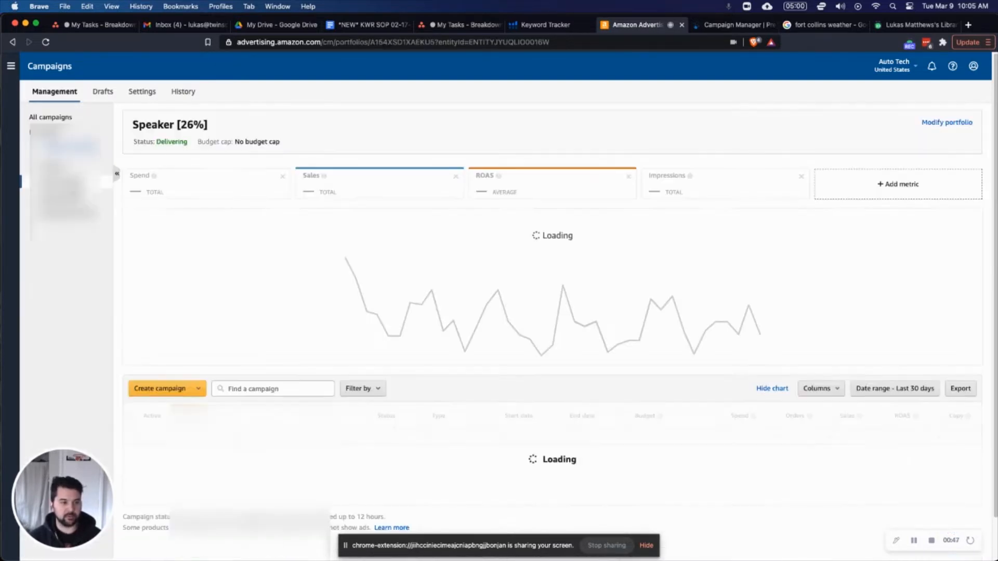
scroll(374, 109, "down", 1)
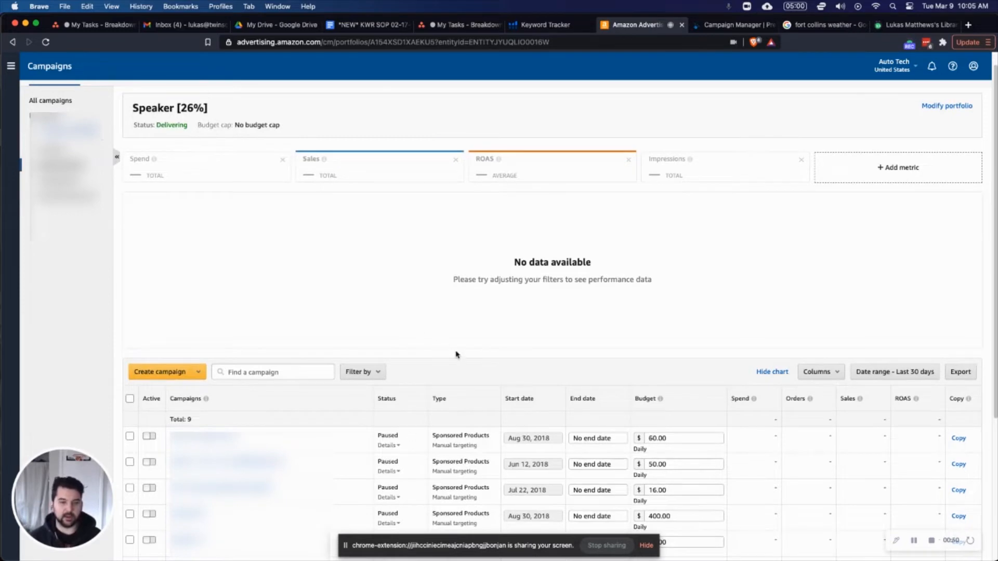
scroll(455, 110, "down", 1)
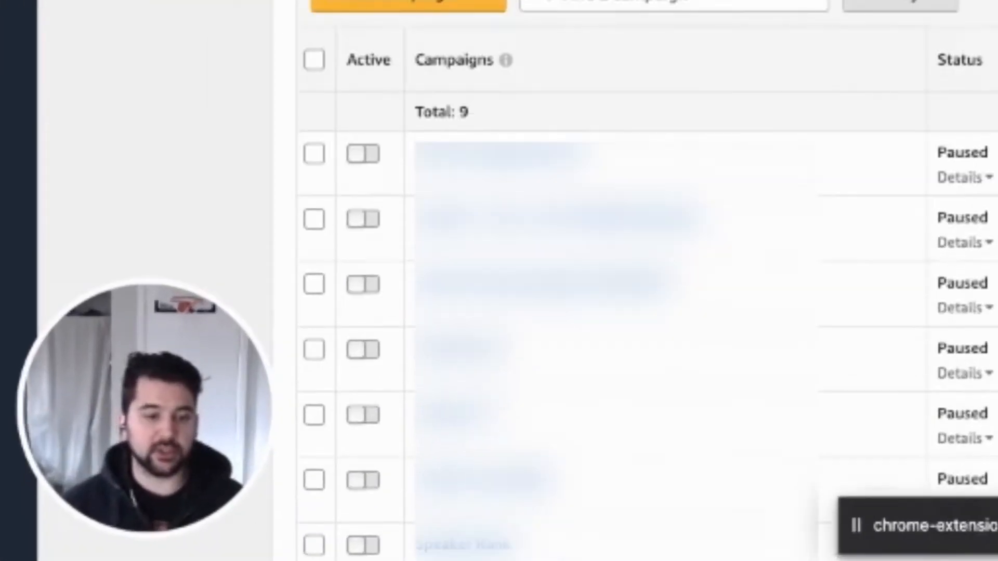
scroll(648, 281, "down", 1)
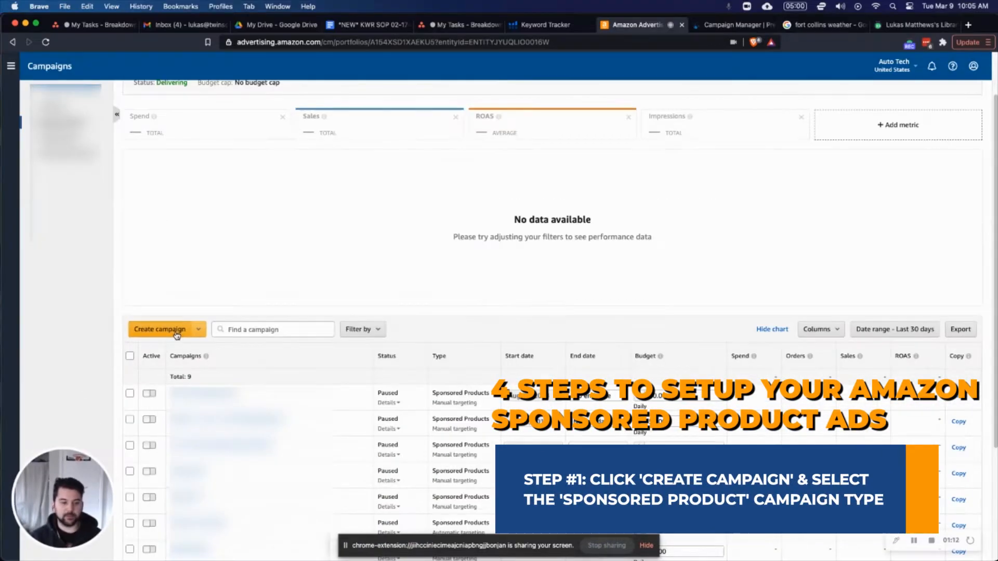
left_click(419, 22)
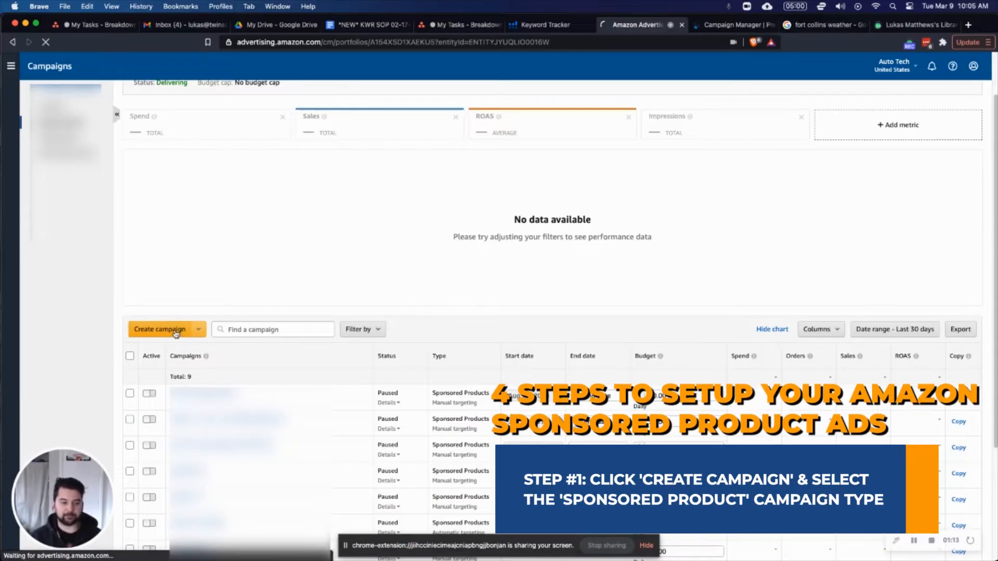
left_click(359, 282)
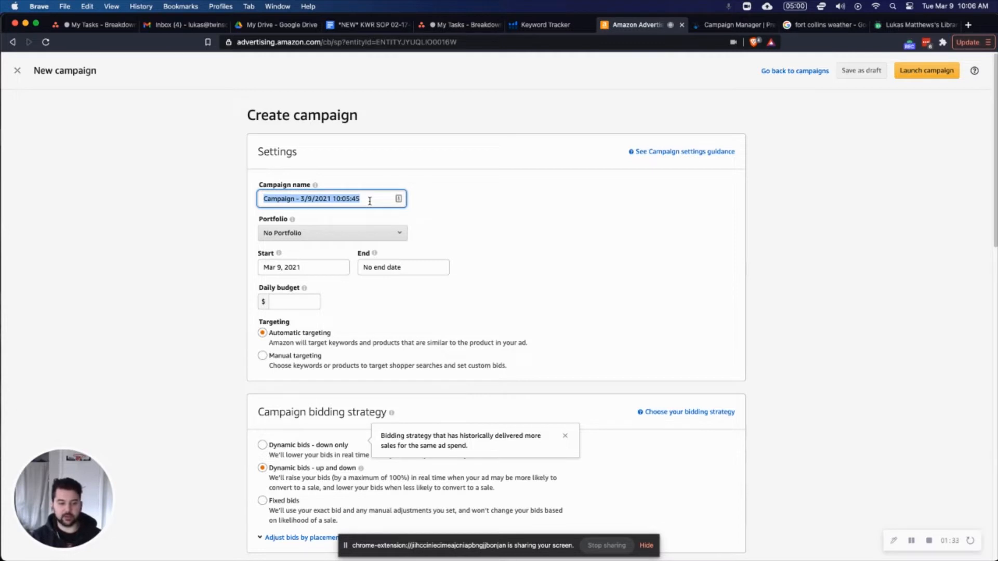
Replace the default campaign name with "Eco Bottle - SP - Auto".
type("Eco")
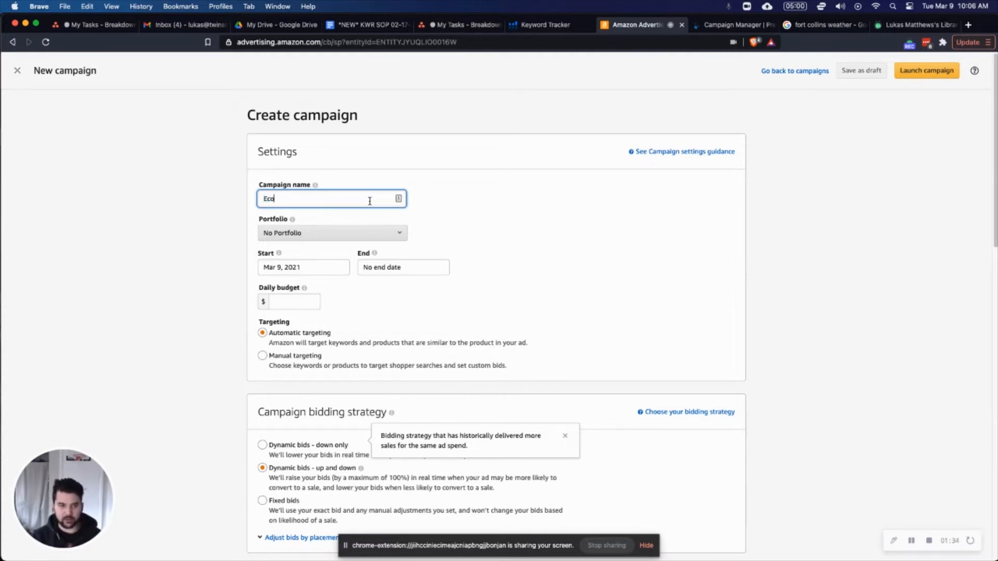
type(" Bottle ")
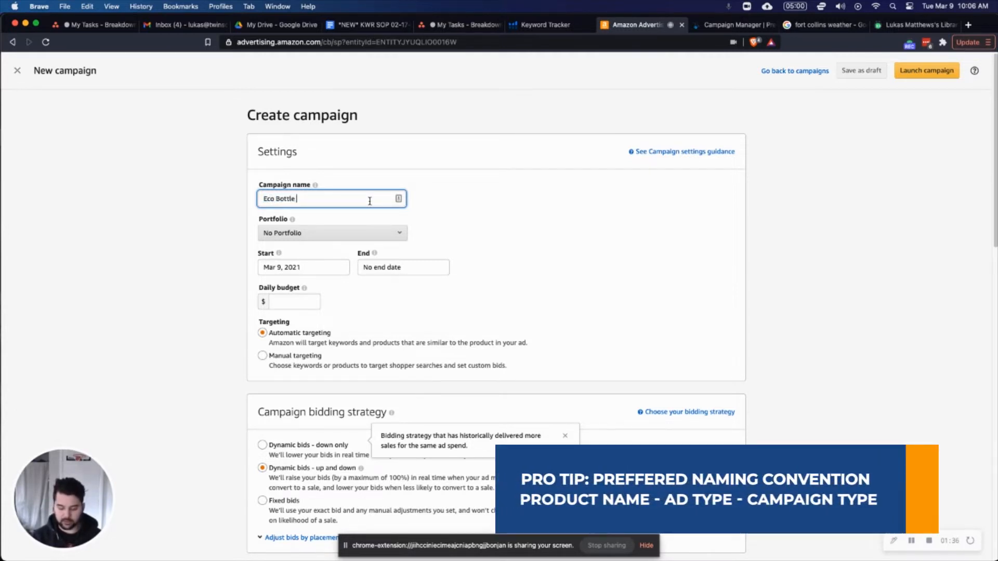
type("- SP ")
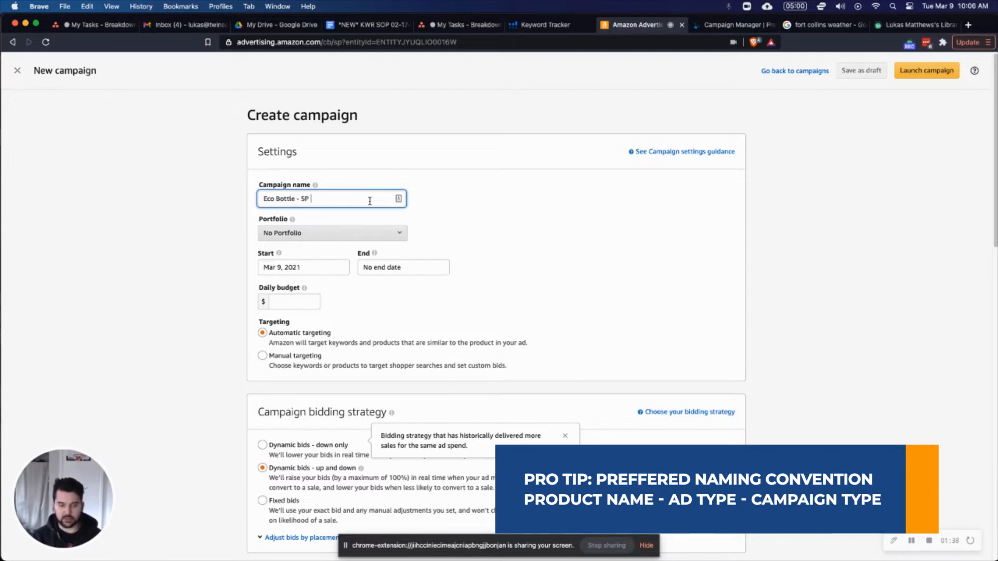
type("- Auto")
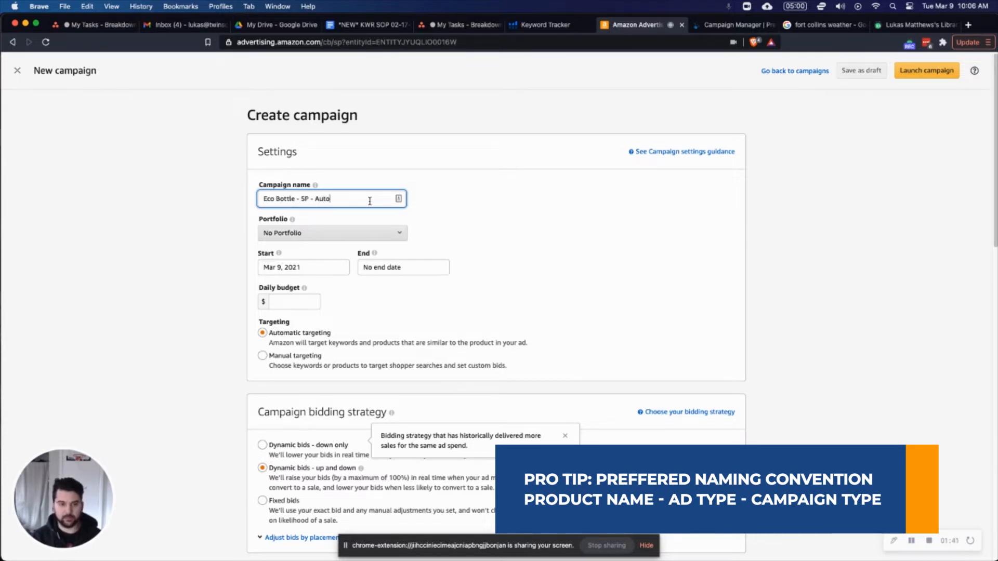
left_click(204, 245)
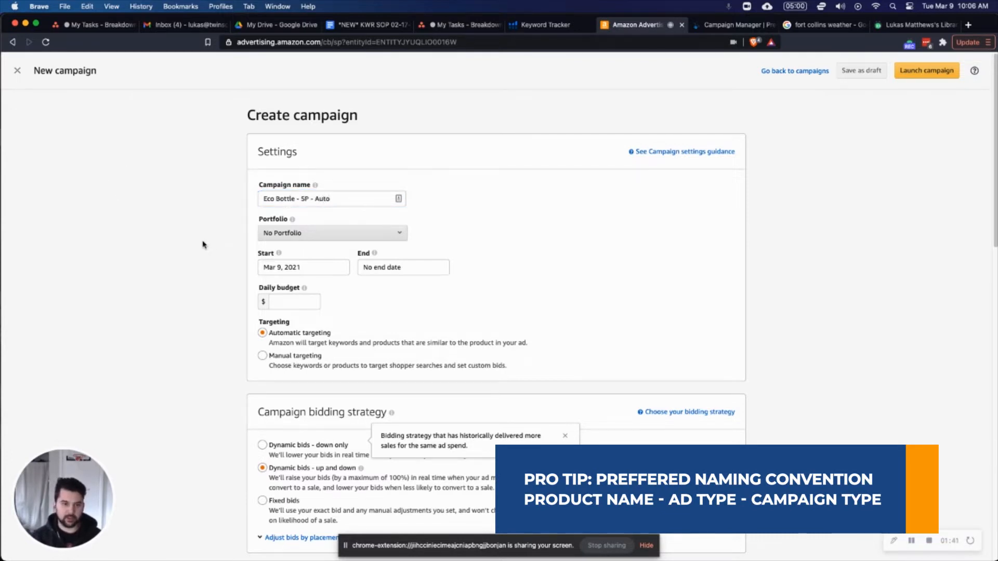
Set the campaign's daily budget to $10.
left_click(296, 300)
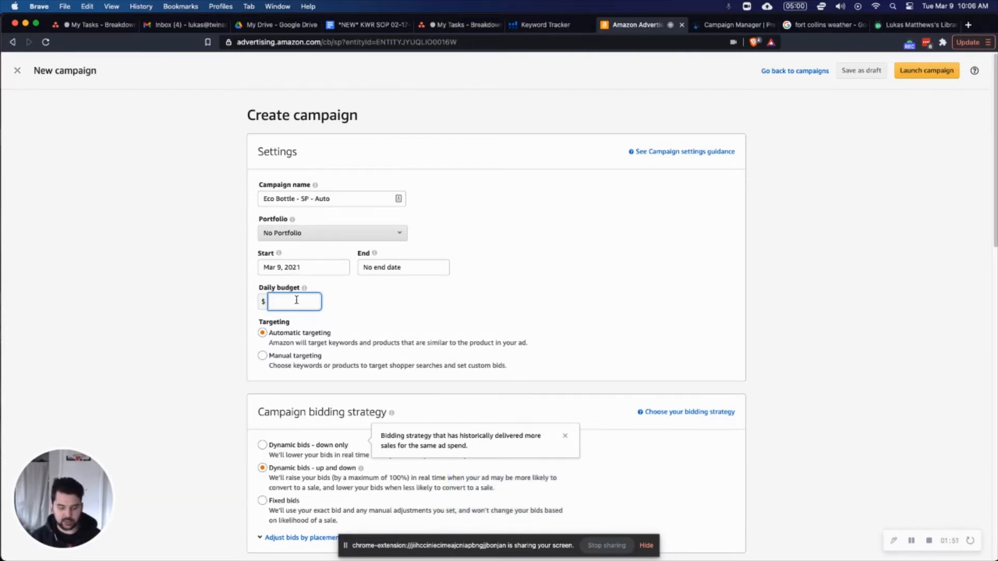
type("10")
left_click(213, 216)
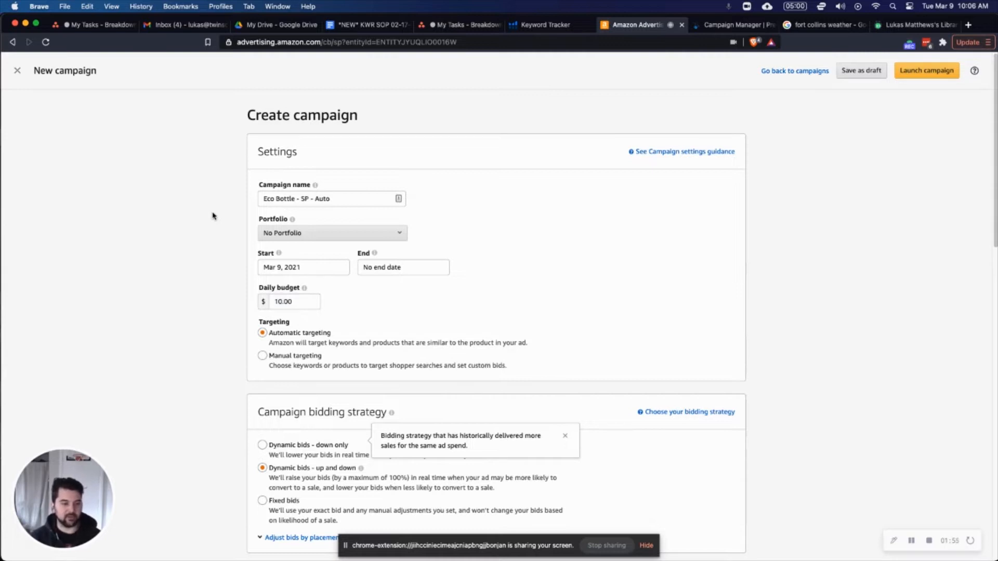
Set the campaign bidding strategy to "Dynamic bids - down only".
scroll(818, 233, "down", 3)
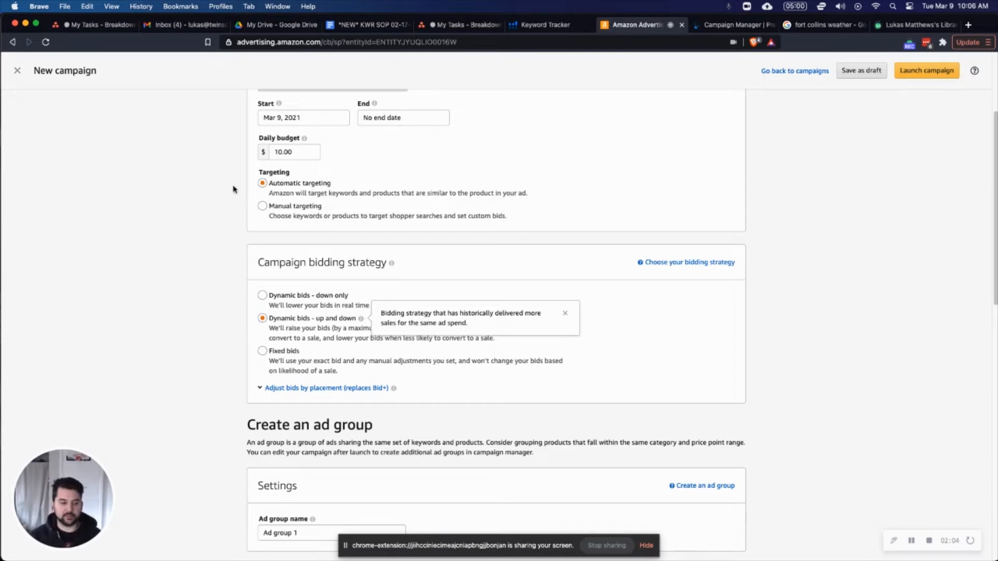
scroll(198, 234, "down", 1)
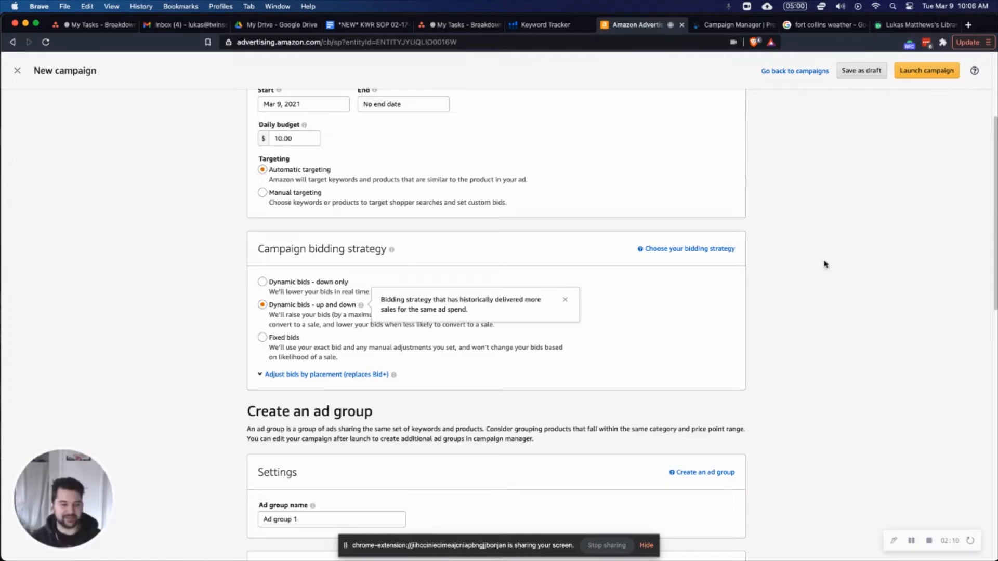
scroll(584, 379, "down", 1)
left_click(263, 268)
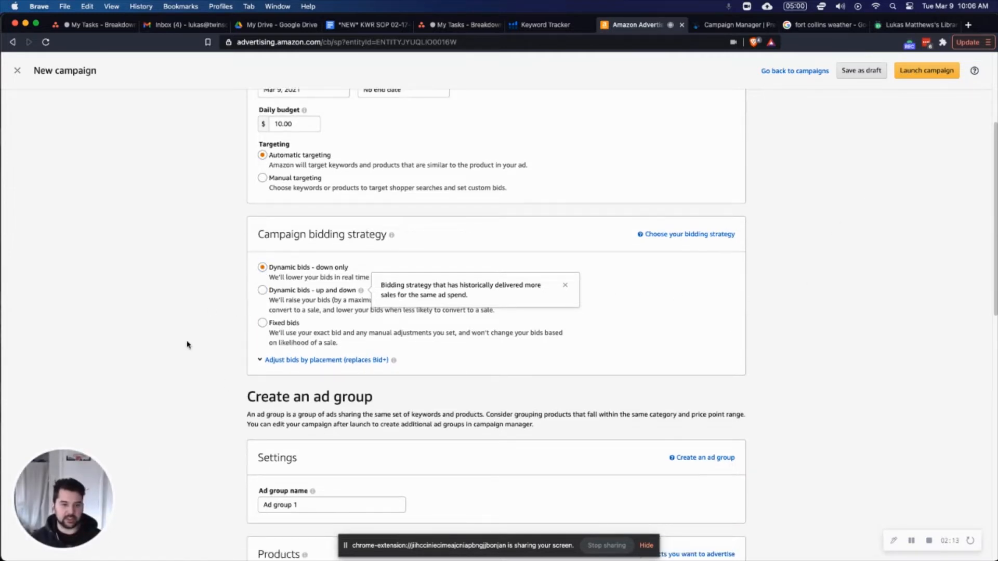
Replace the default ad group name with "Eco Bottle - SP - Automatic".
scroll(188, 345, "down", 5)
left_click(352, 374)
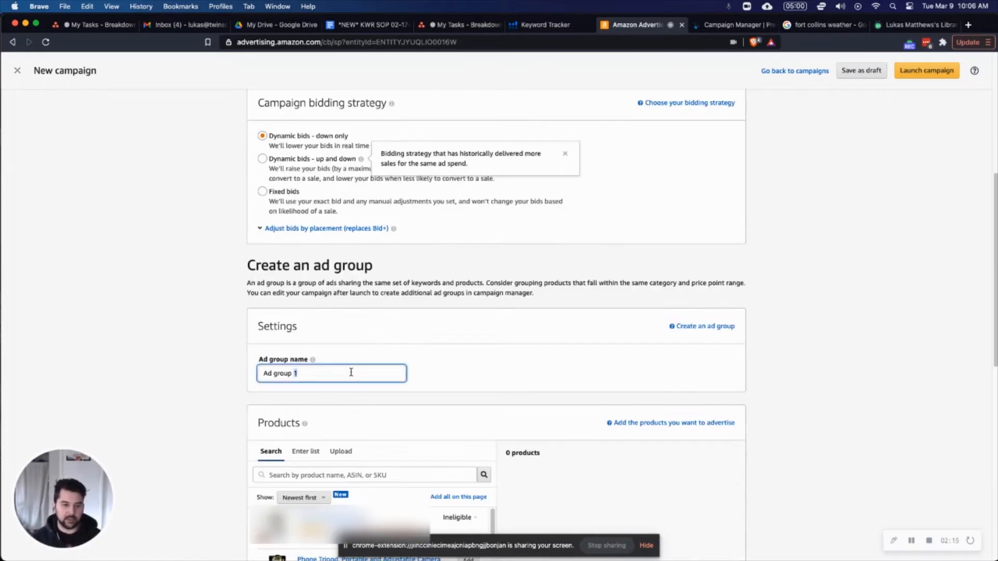
key("super+a")
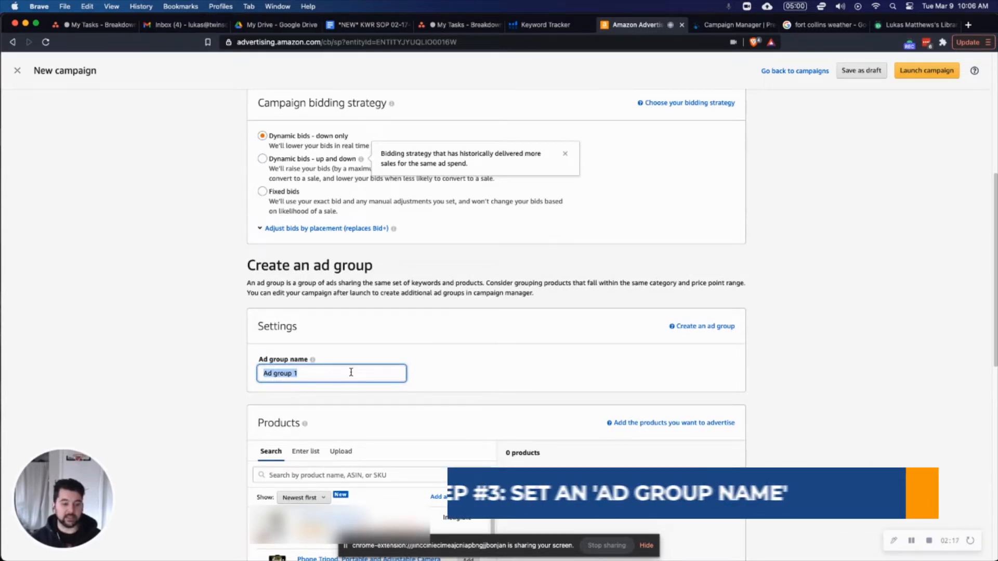
type("Eco ")
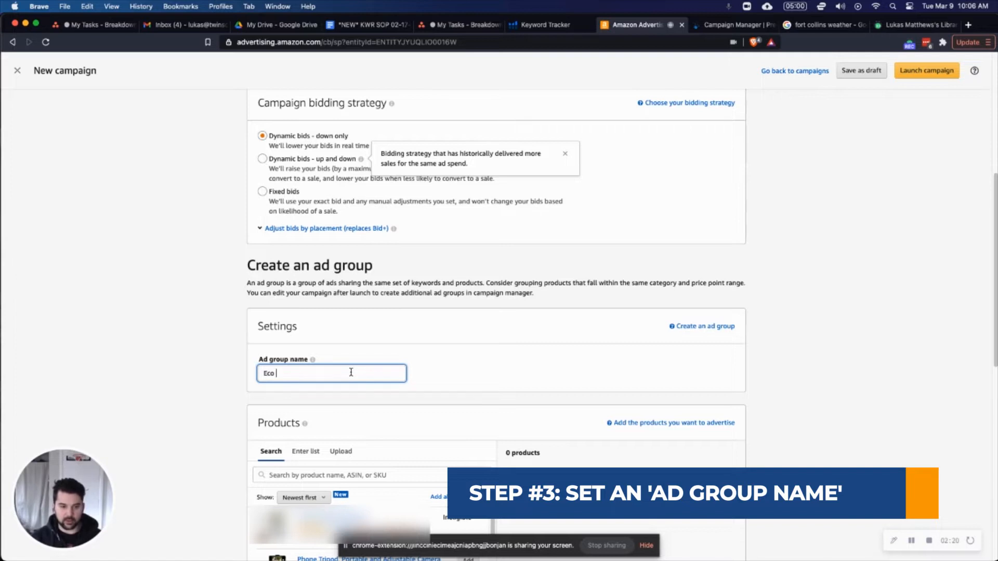
type("- BBottle - ")
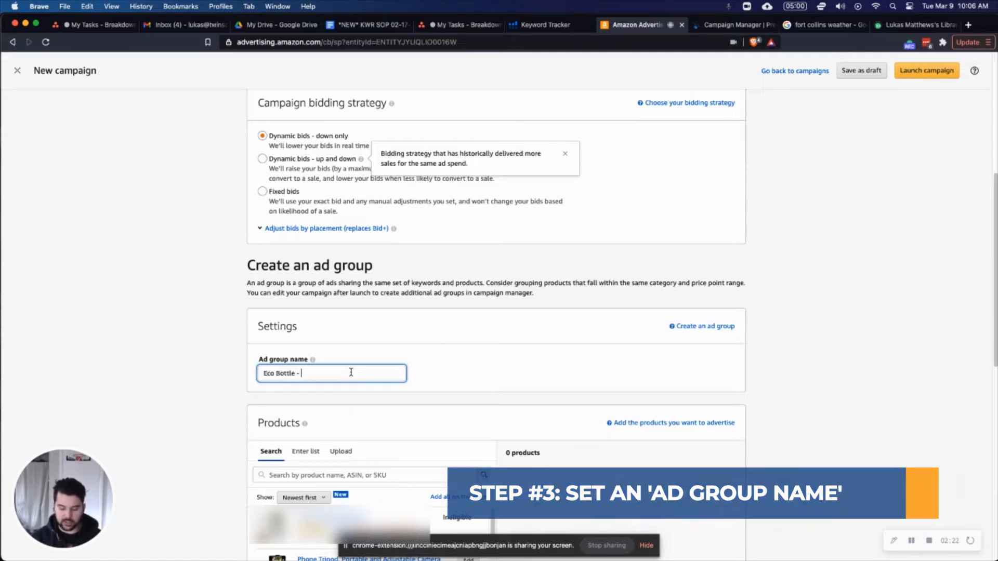
type("SP - Automatic")
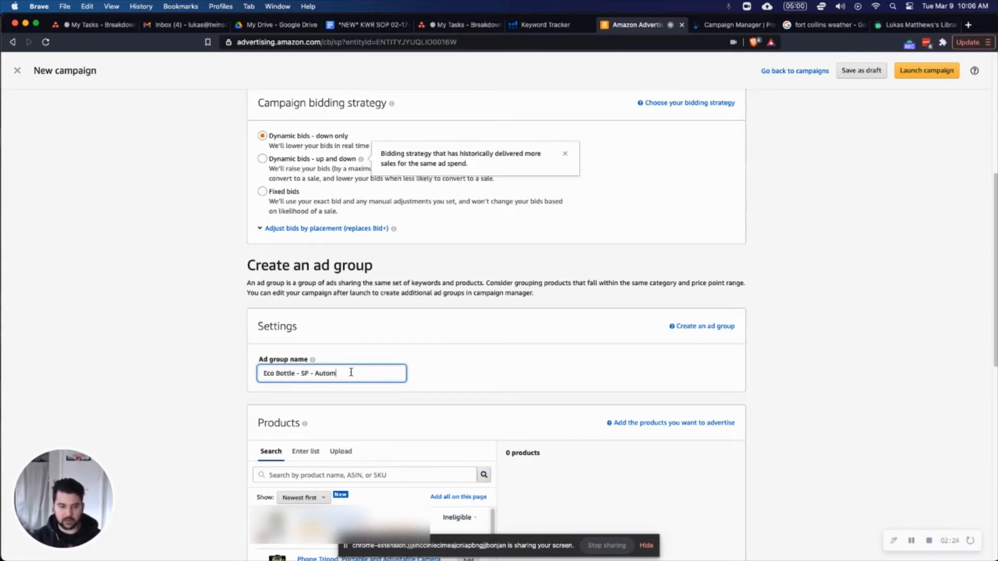
left_click(165, 306)
Add the second product in the product list to the ad group as the advertised product.
scroll(172, 306, "down", 5)
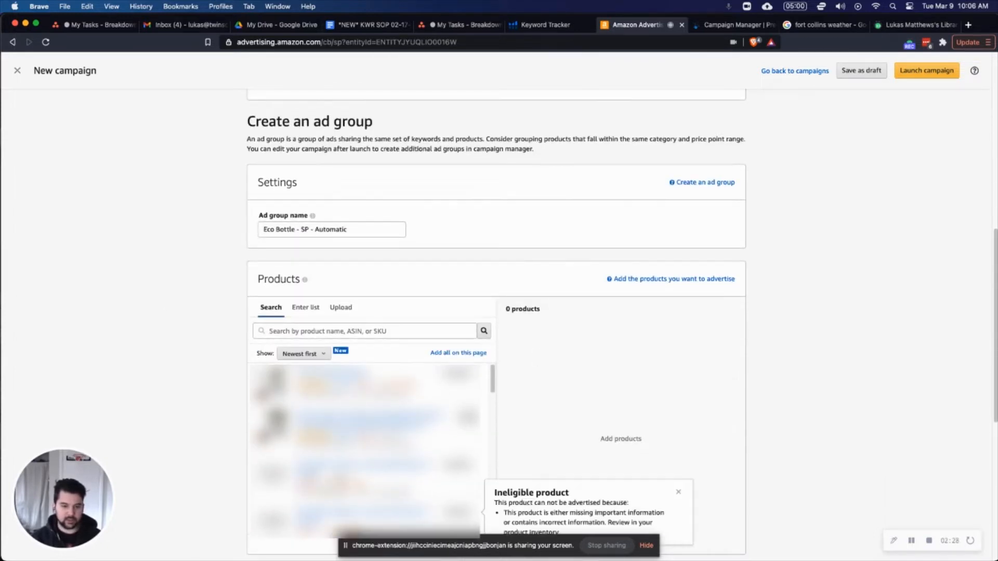
left_click(468, 420)
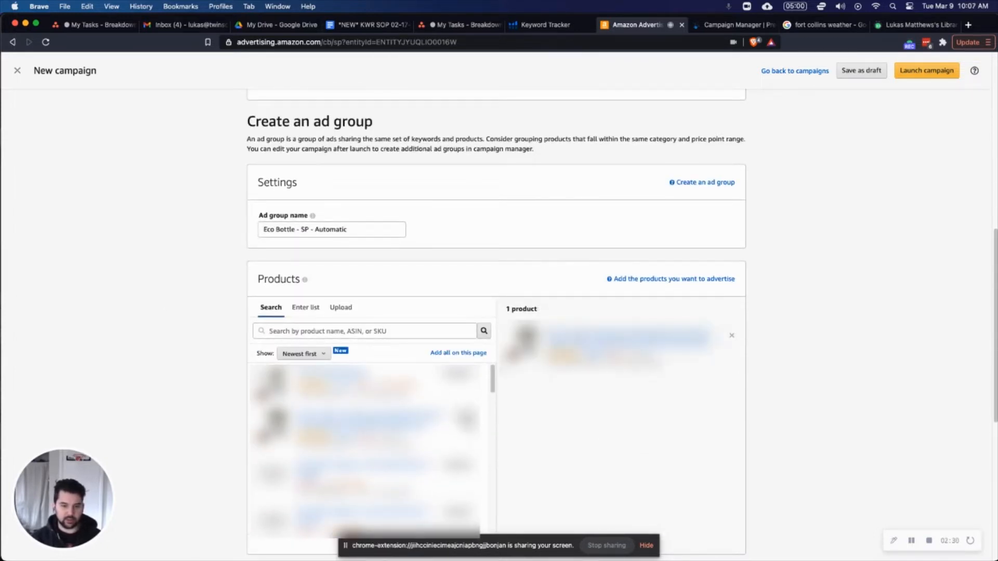
scroll(230, 314, "down", 5)
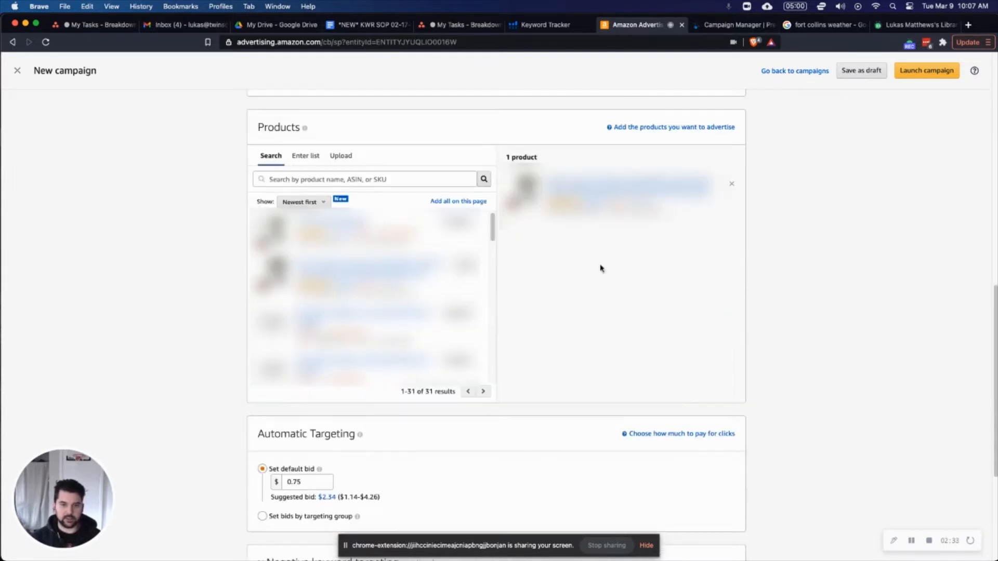
Review the default bid under Automatic Targeting, its suggested range and the optional negative keyword and product targeting sections.
scroll(167, 323, "down", 3)
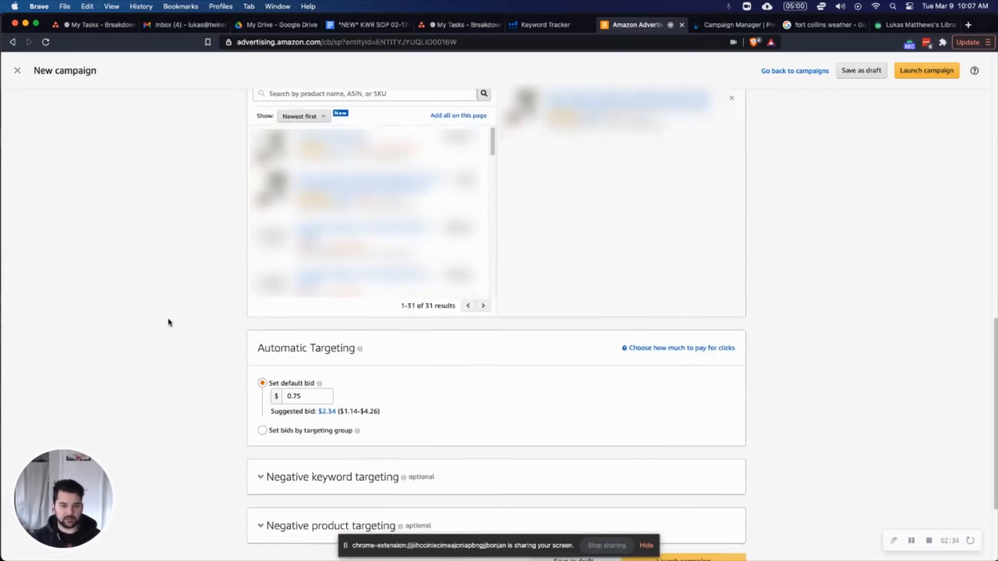
scroll(556, 290, "up", 3)
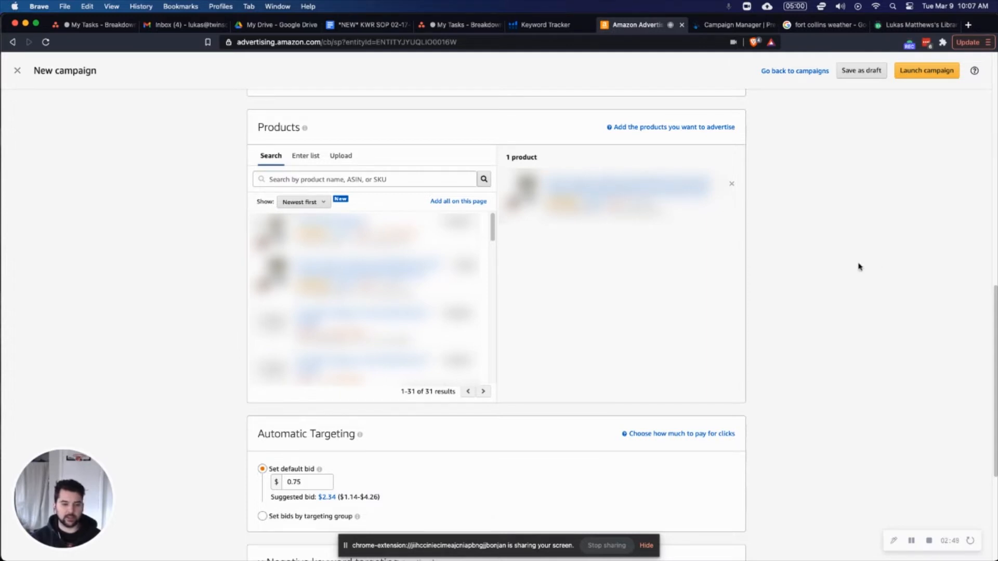
scroll(856, 271, "down", 2)
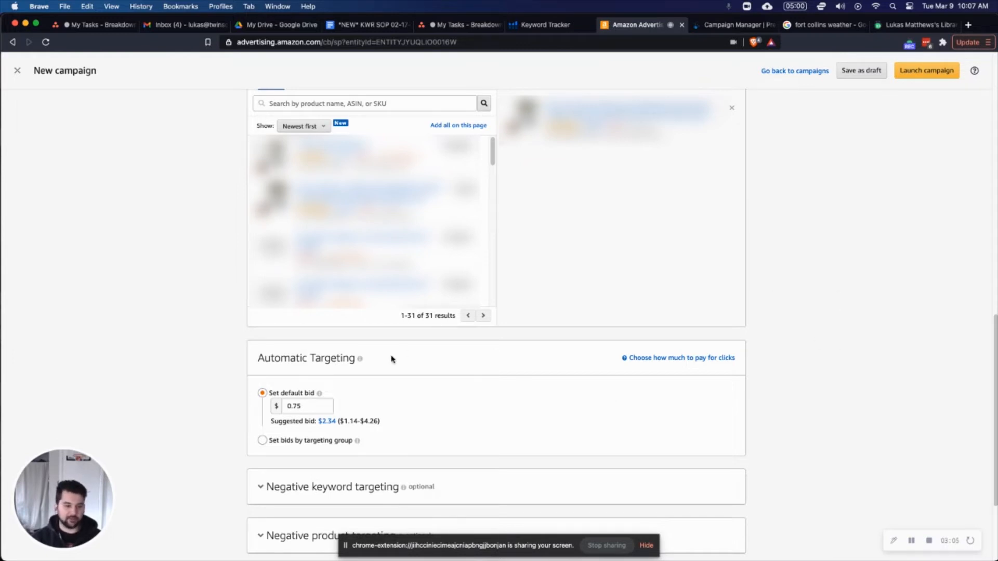
left_click(317, 408)
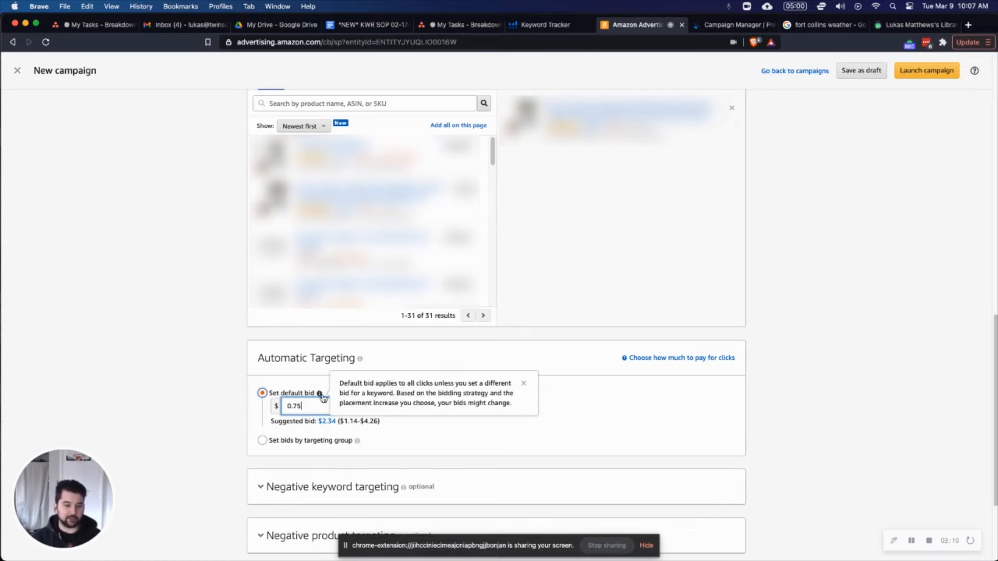
left_click(525, 433)
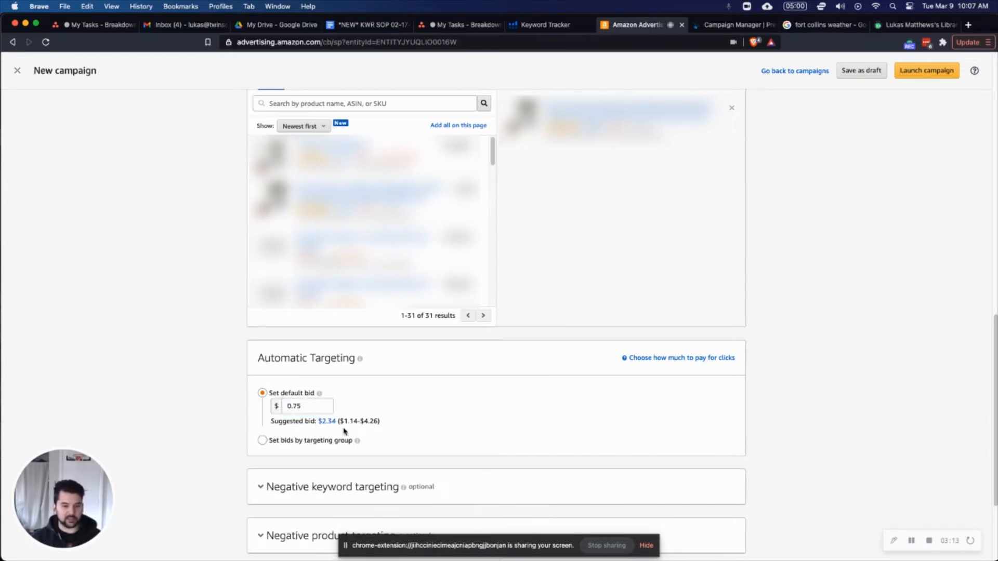
left_click(310, 406)
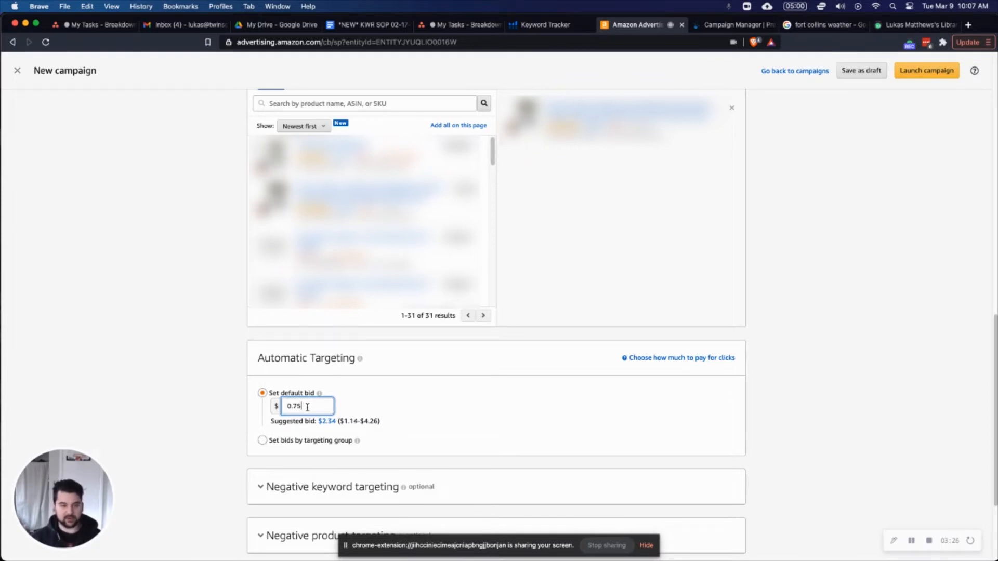
scroll(150, 369, "down", 2)
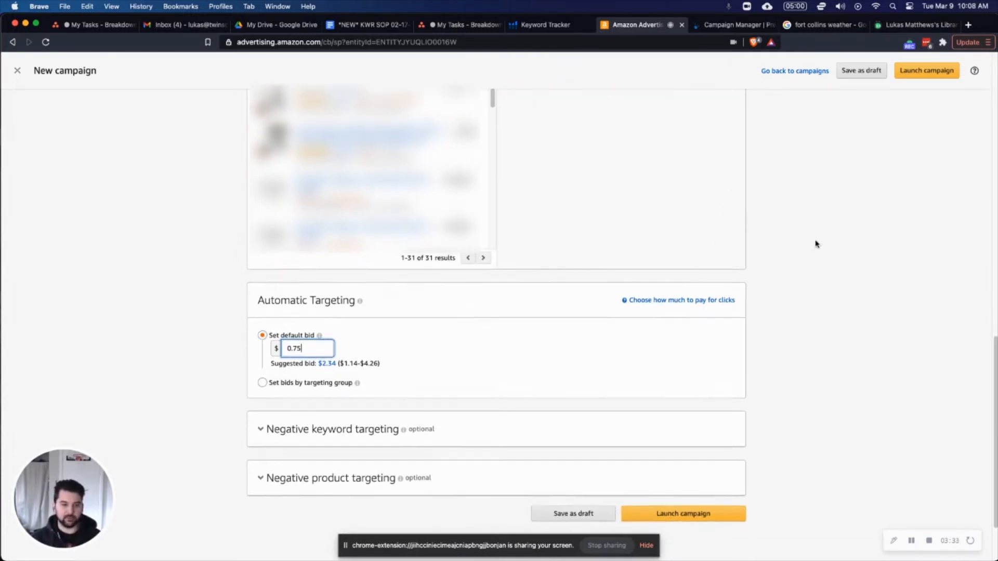
scroll(816, 243, "down", 2)
scroll(675, 473, "down", 1)
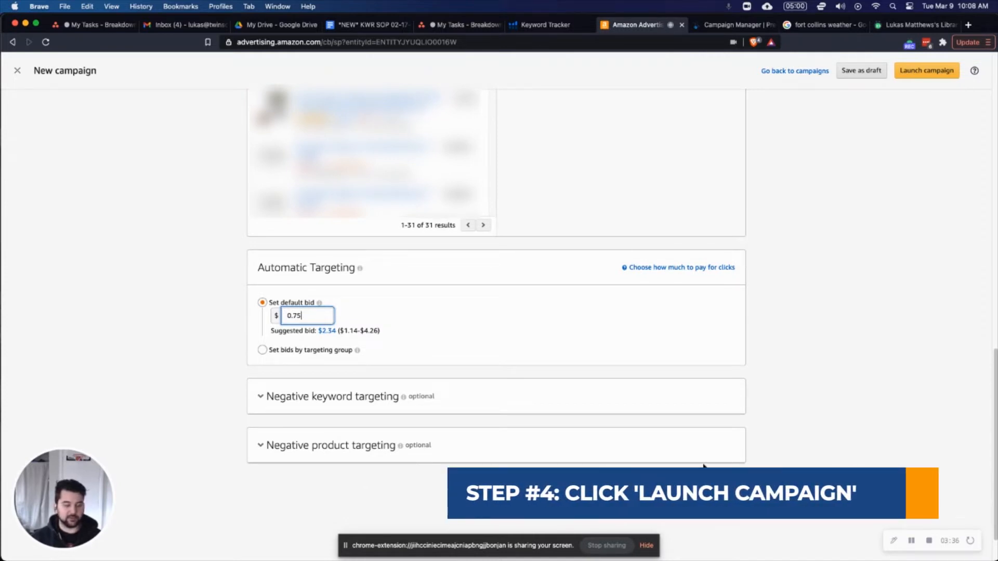
Rename the campaign "Eco Bottle - SP - Research" and switch its targeting to Manual targeting.
scroll(224, 380, "up", 15)
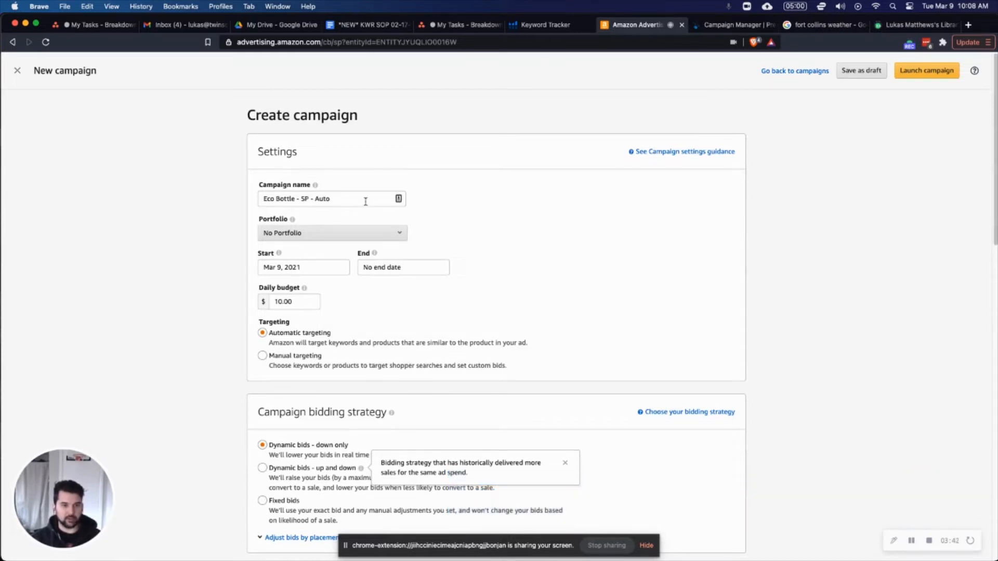
double_click(323, 198)
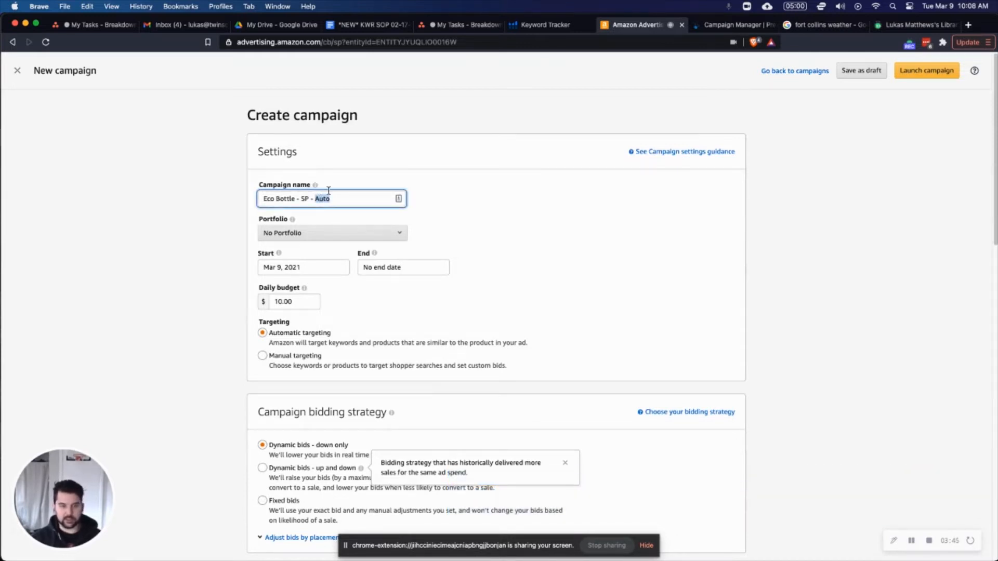
type("Research")
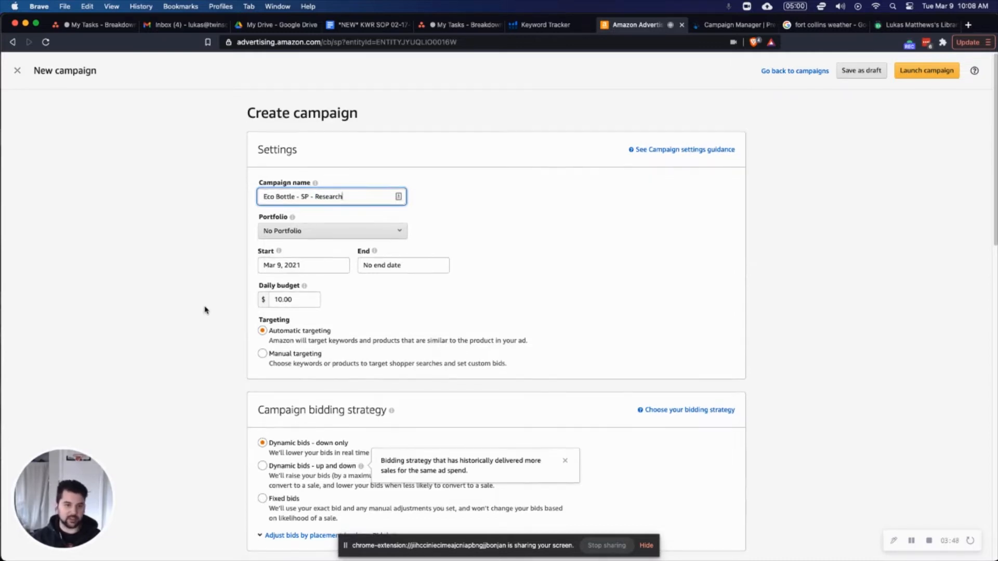
scroll(232, 265, "down", 3)
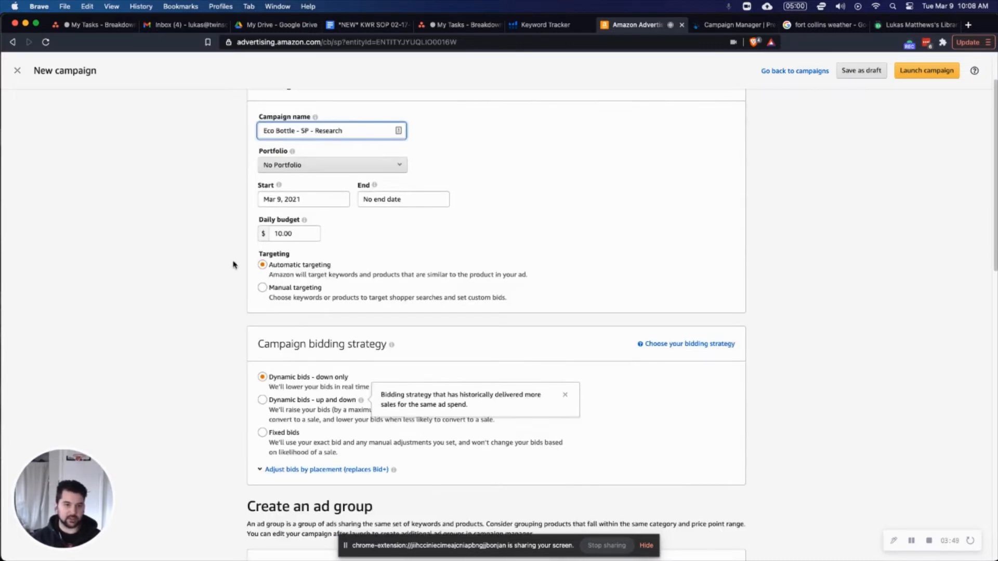
left_click(261, 287)
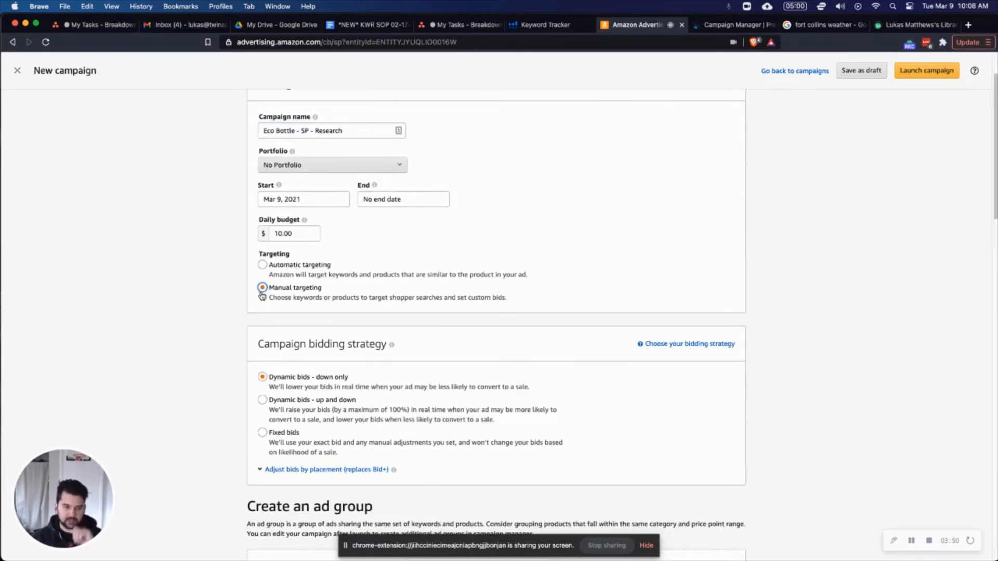
Rename the ad group "Eco Bottle - SP - Research" to match the campaign.
scroll(198, 291, "down", 3)
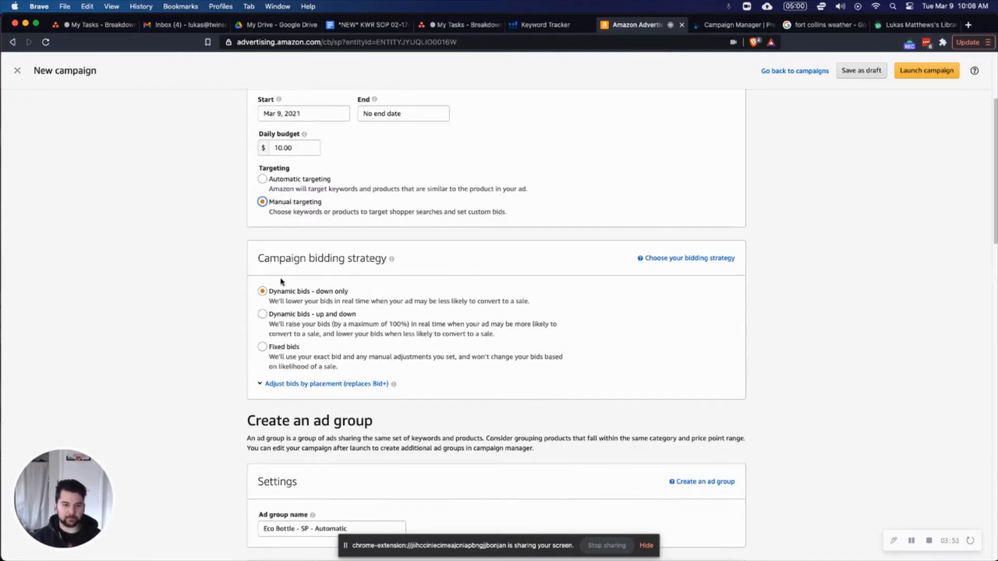
scroll(223, 312, "down", 6)
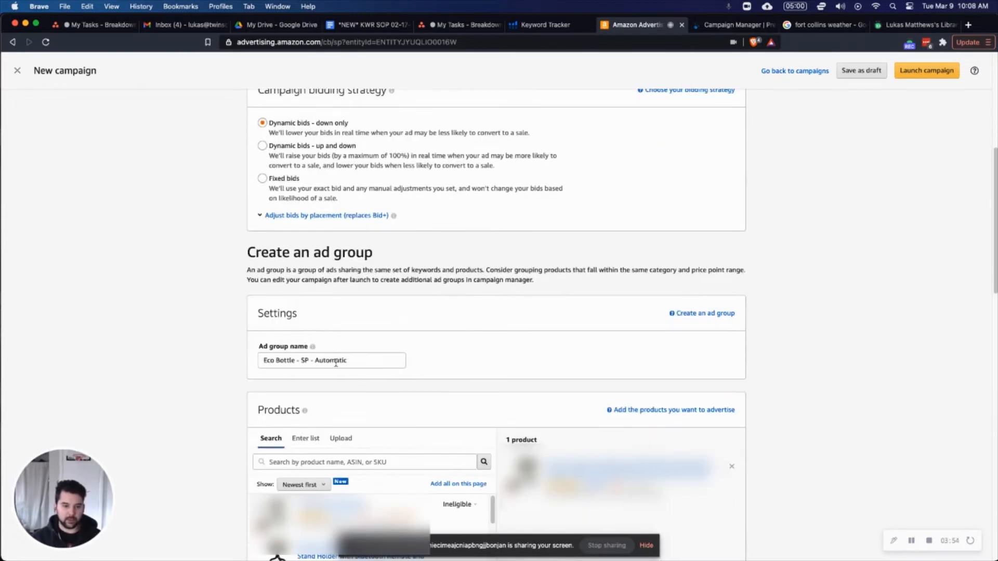
double_click(332, 361)
type("Resear")
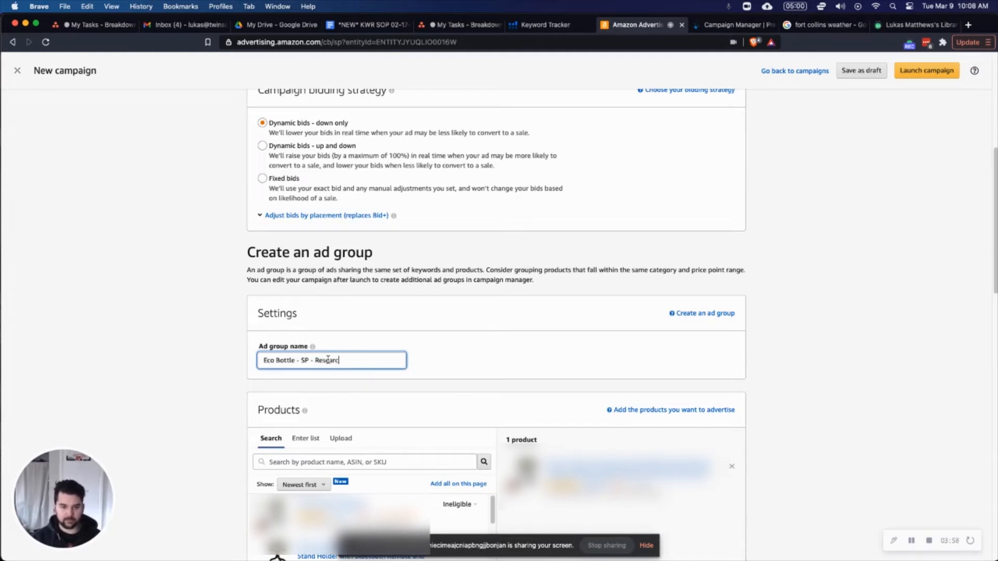
type("ch")
left_click(145, 281)
Switch keyword targeting to entering a custom keyword list, and restrict its match type to Broad only.
scroll(145, 281, "down", 10)
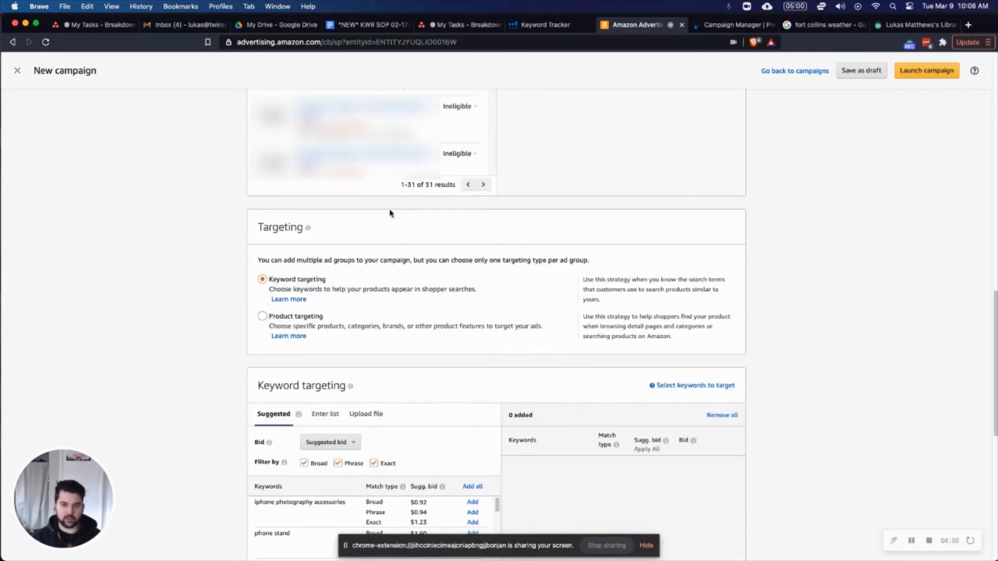
scroll(390, 211, "up", 6)
scroll(768, 225, "down", 4)
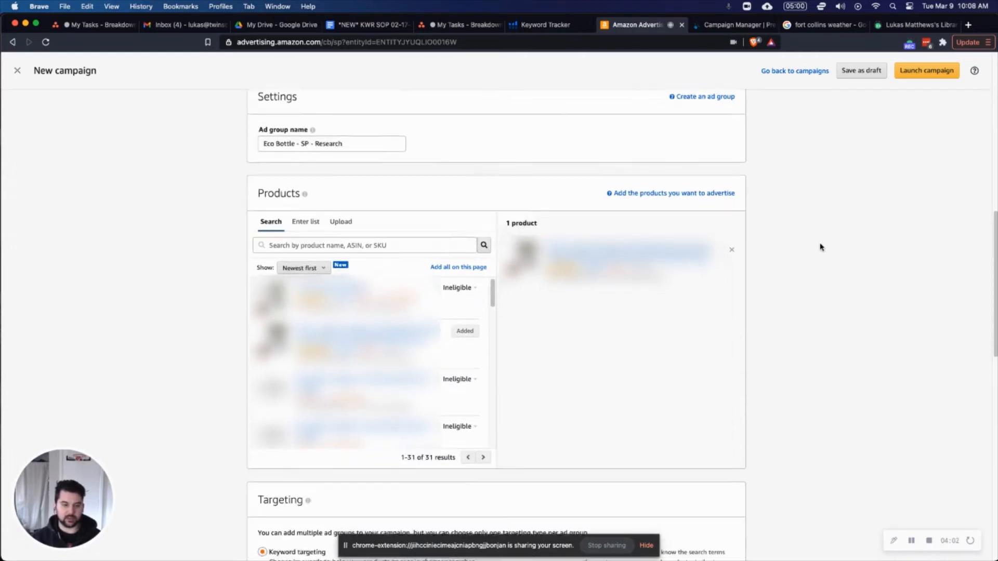
scroll(797, 196, "down", 5)
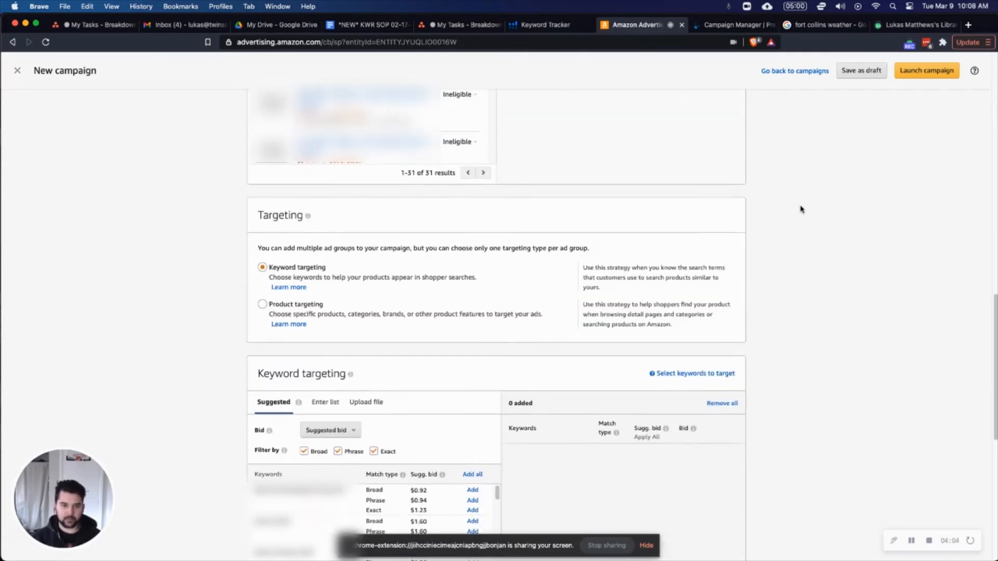
scroll(205, 270, "down", 2)
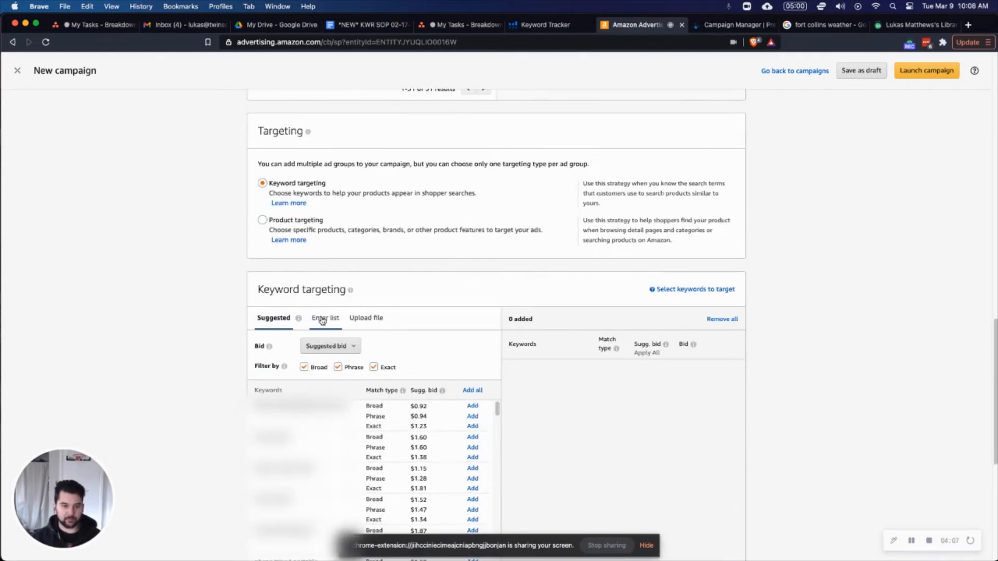
scroll(419, 279, "down", 3)
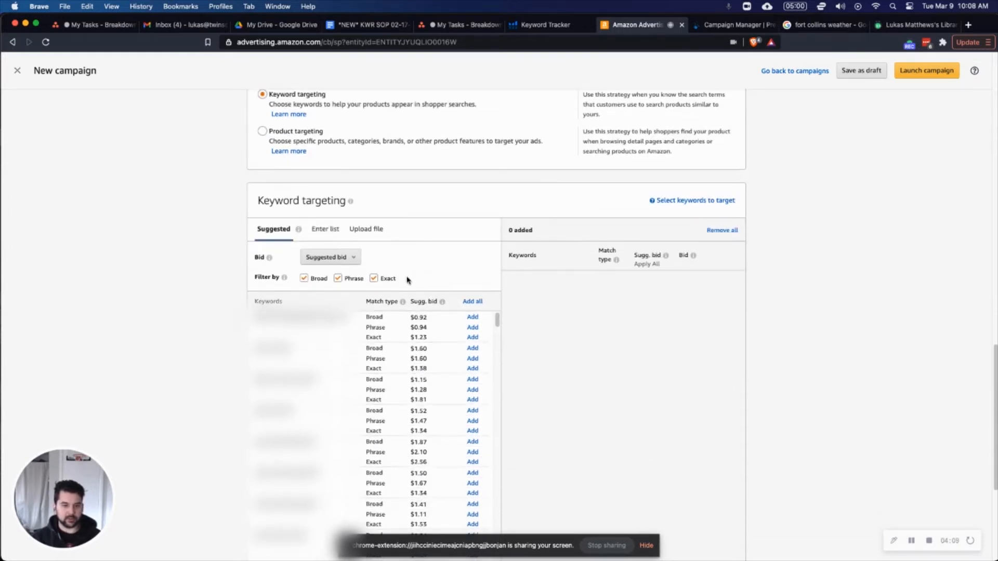
left_click(326, 229)
left_click(338, 278)
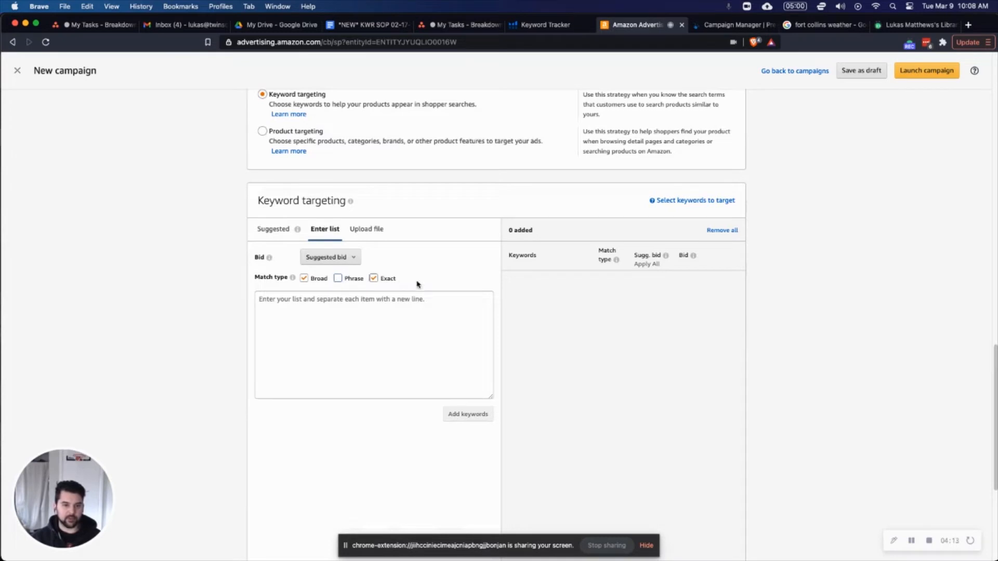
Add the brand keywords "Eco Bottle" and "ecobottle" as targets, using a bid of $0.75 for "ecobottle".
left_click(362, 317)
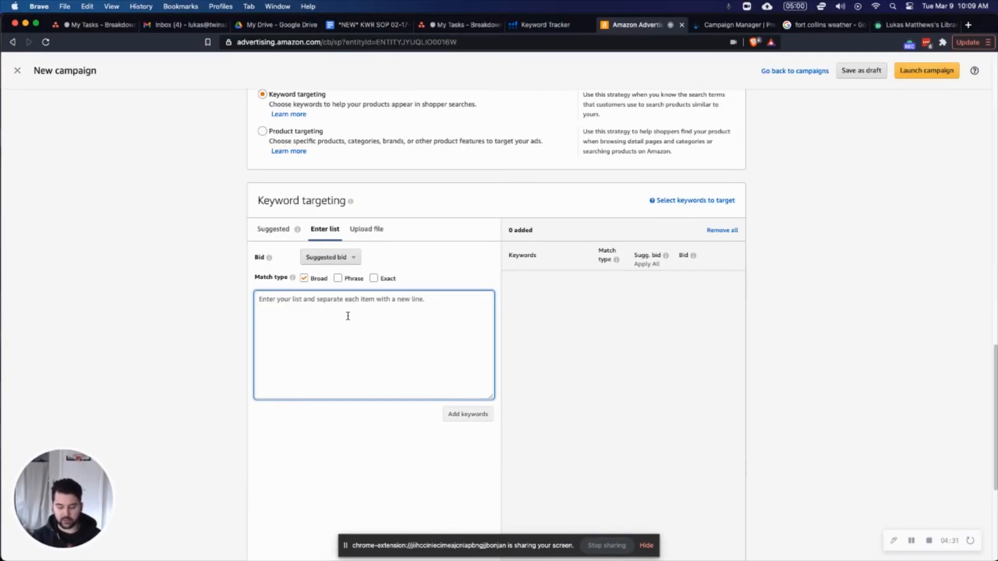
type("Eco Bottle")
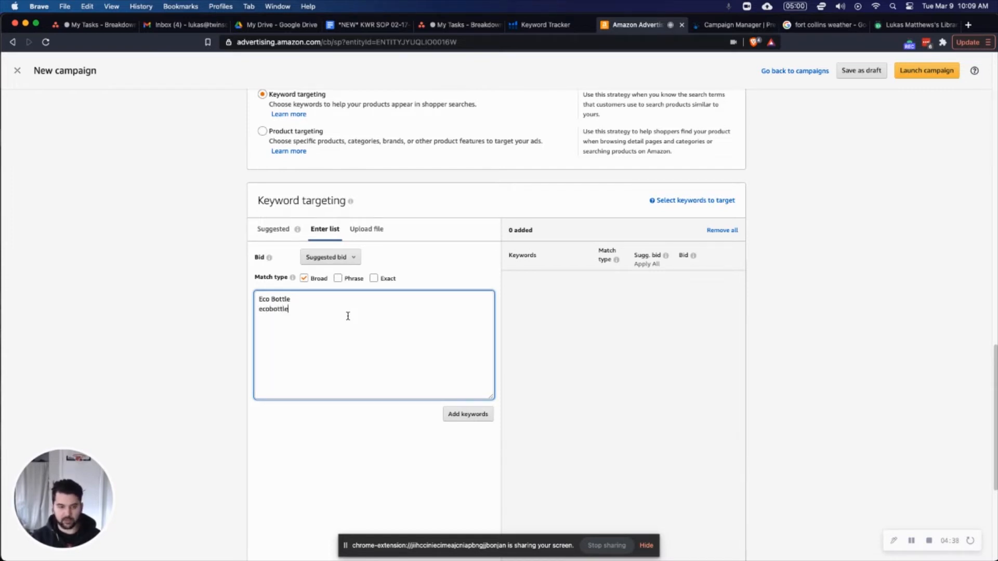
key("Return")
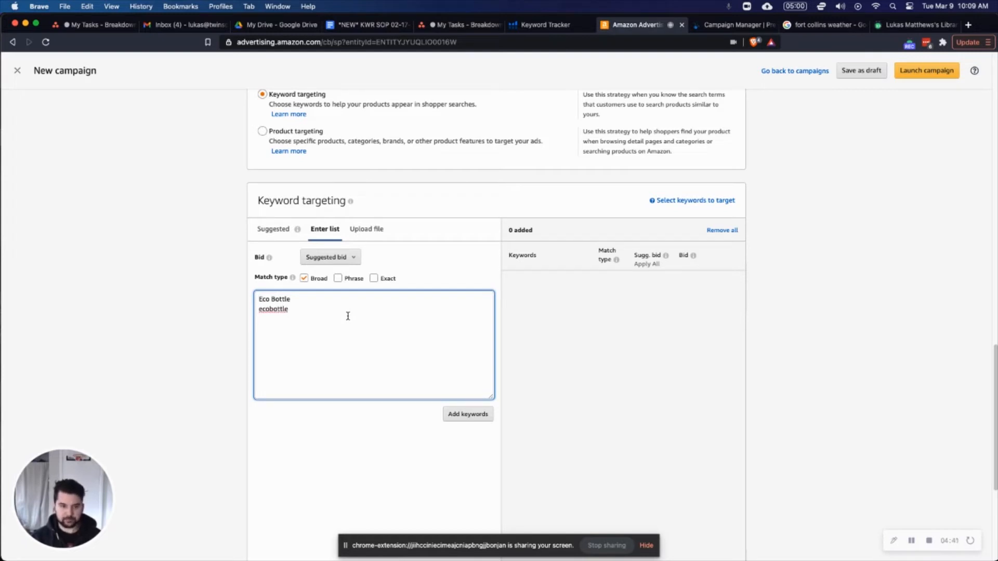
left_click(450, 414)
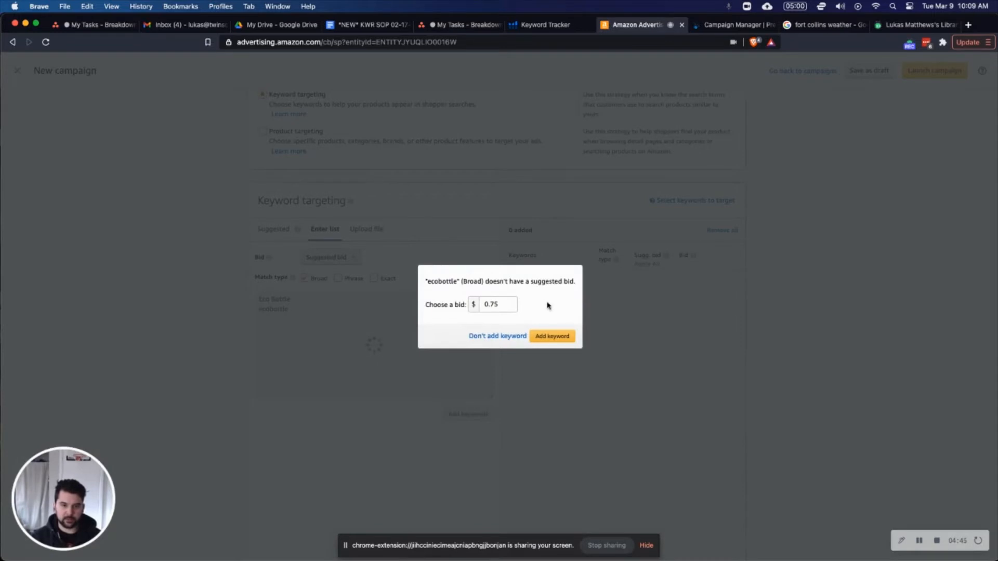
left_click(504, 304)
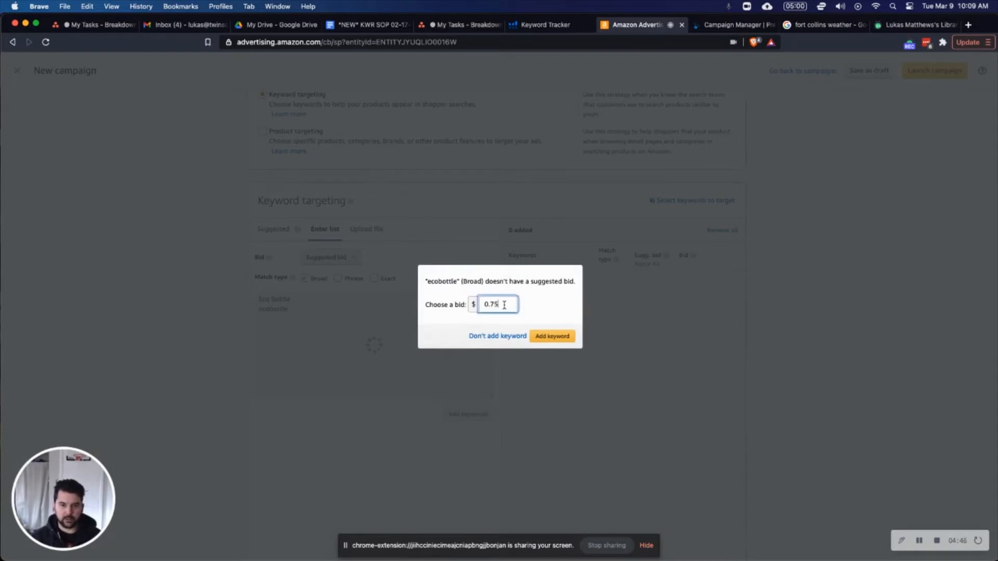
left_click(561, 341)
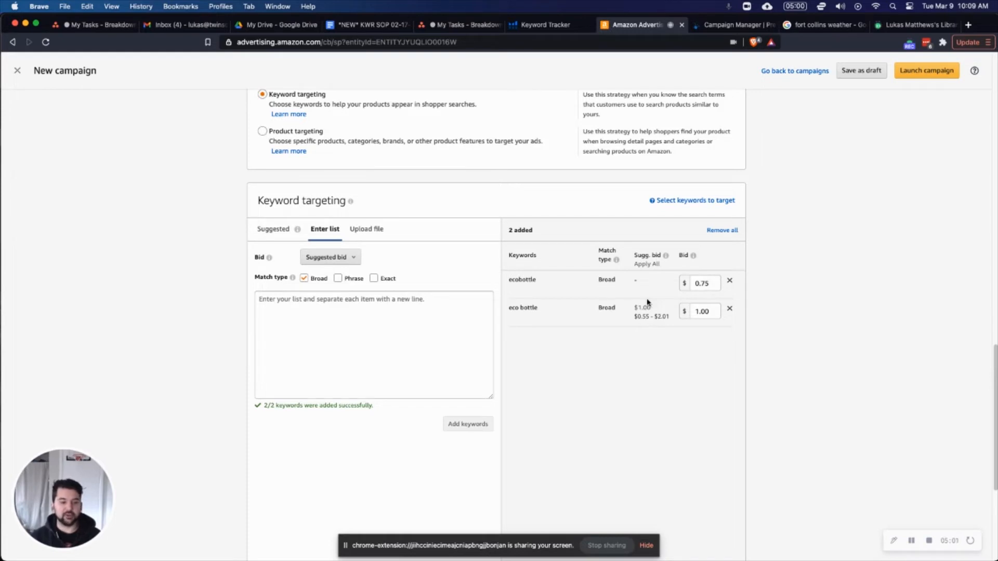
Add the first four suggested broad-match keywords to the targeted keywords at their suggested bids.
left_click(281, 233)
scroll(448, 250, "down", 3)
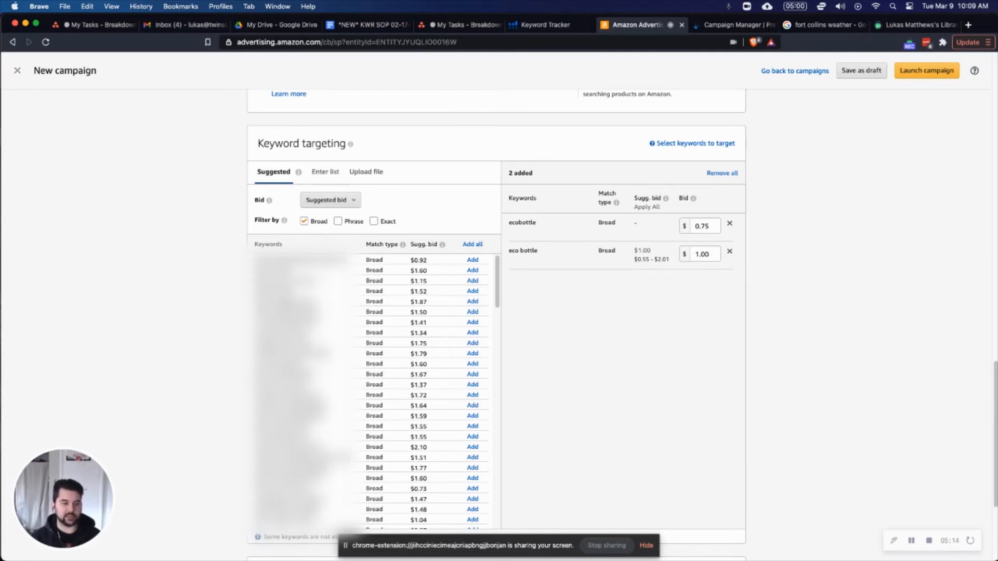
left_click(473, 261)
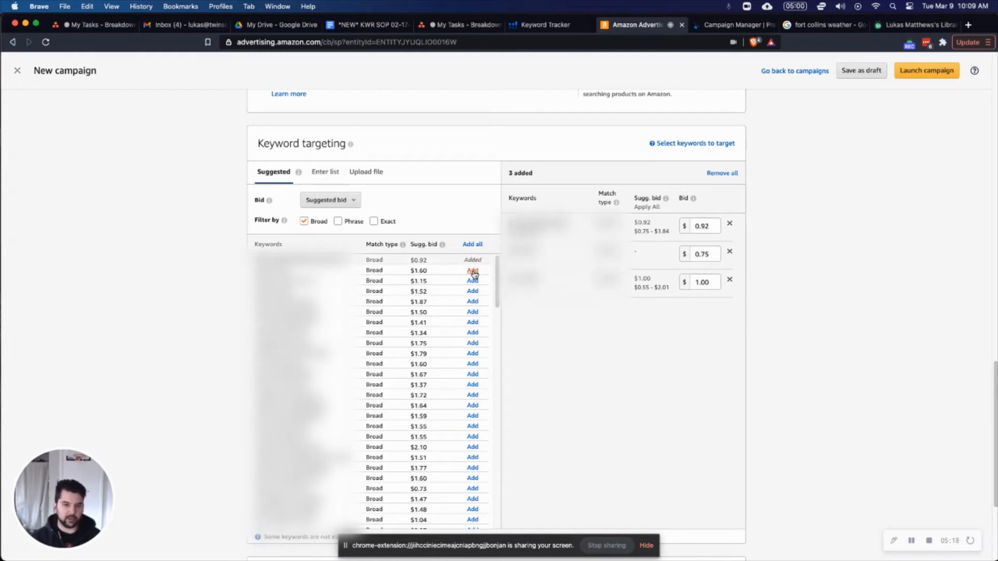
left_click(474, 272)
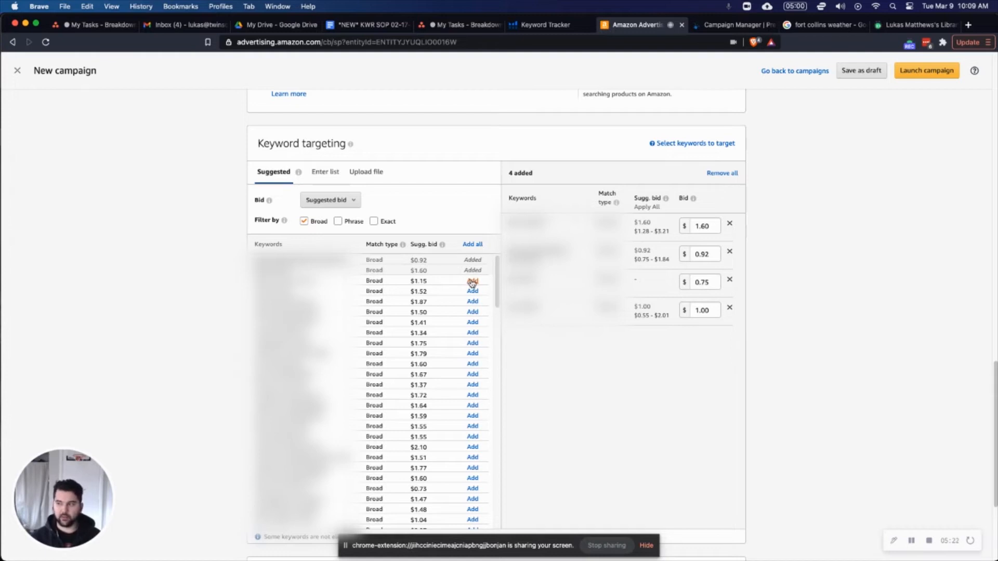
left_click(472, 282)
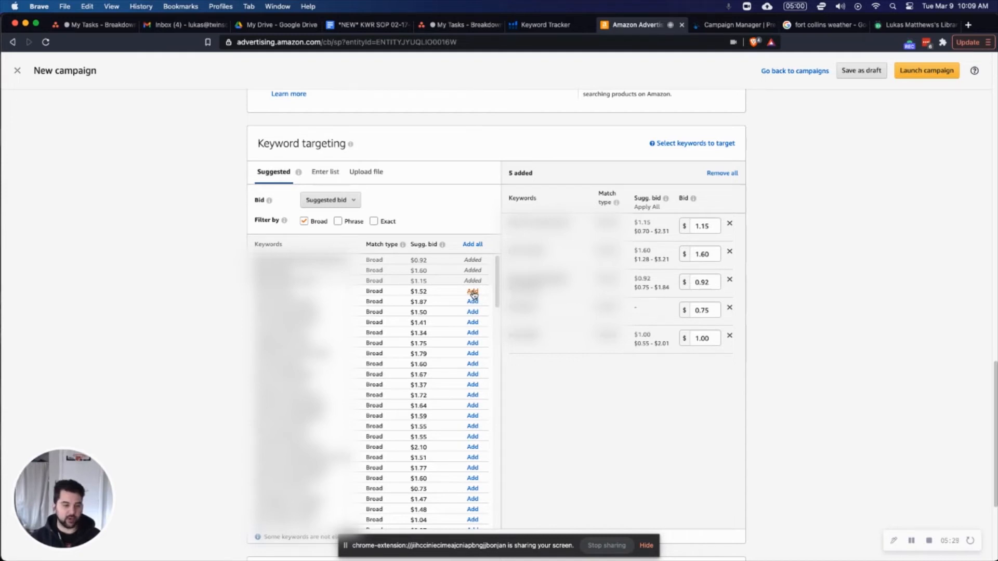
left_click(472, 292)
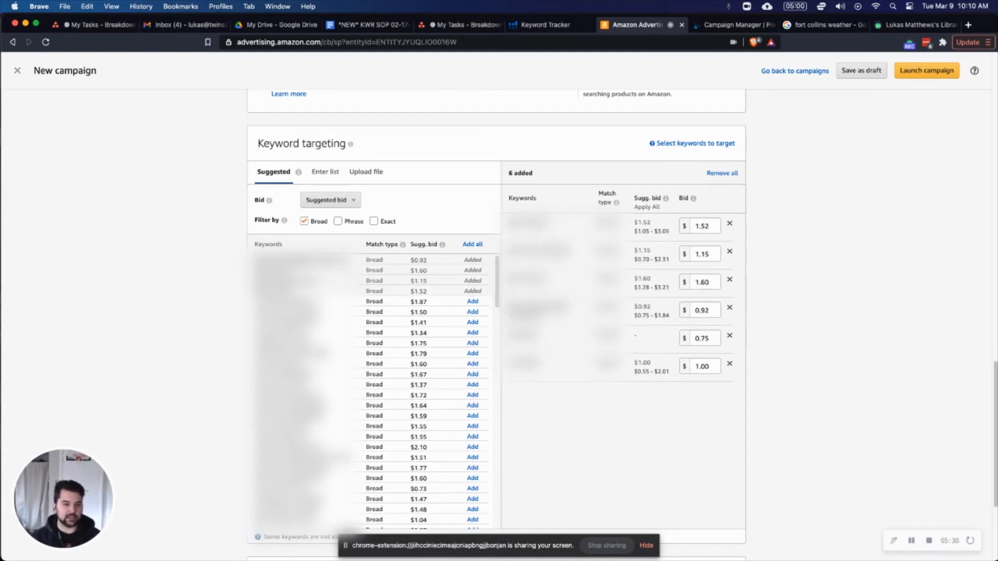
Examine the remaining suggested broad-match keywords, the bids of the added keywords and the optional negative keyword targeting section.
scroll(312, 359, "down", 10)
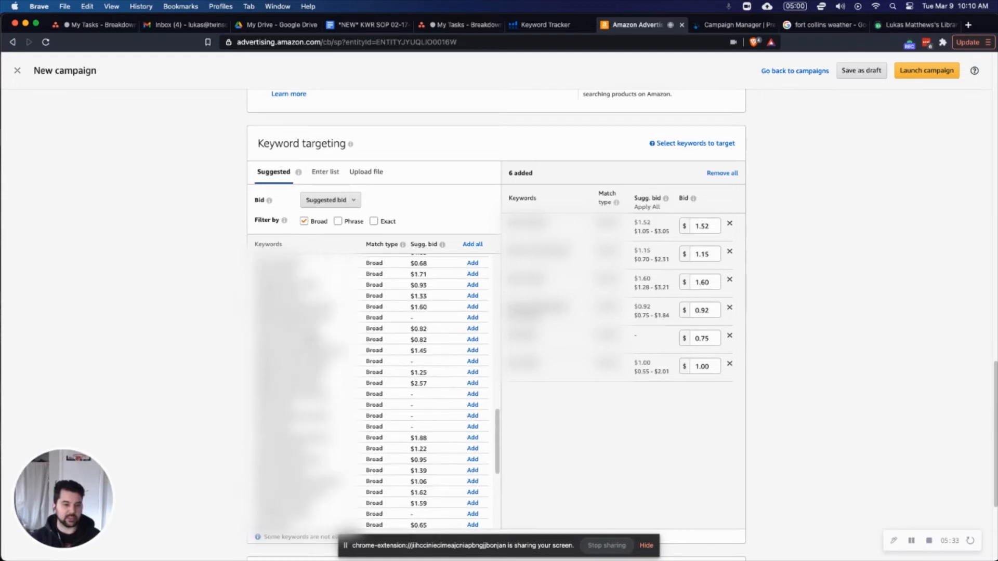
scroll(375, 390, "down", 5)
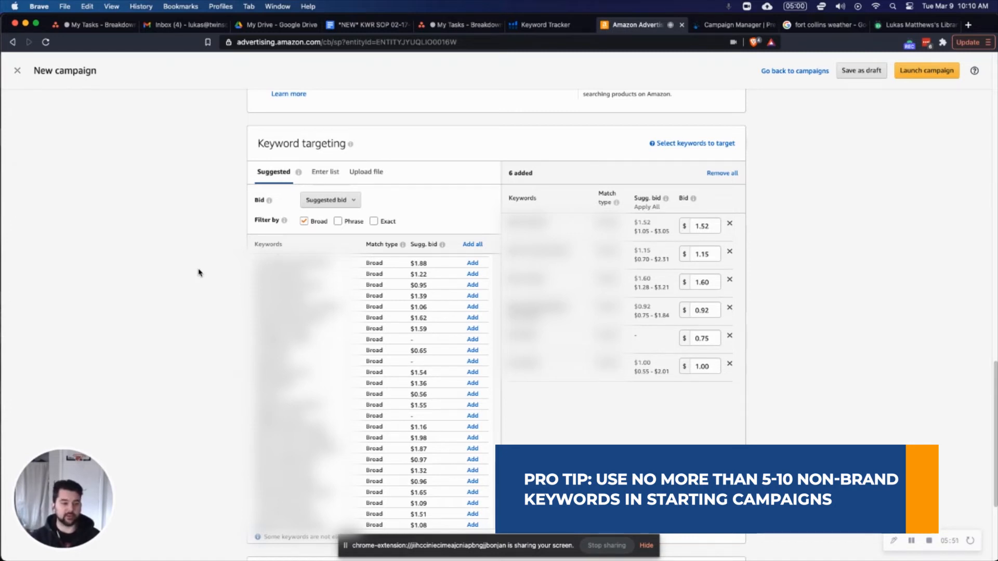
scroll(788, 306, "down", 2)
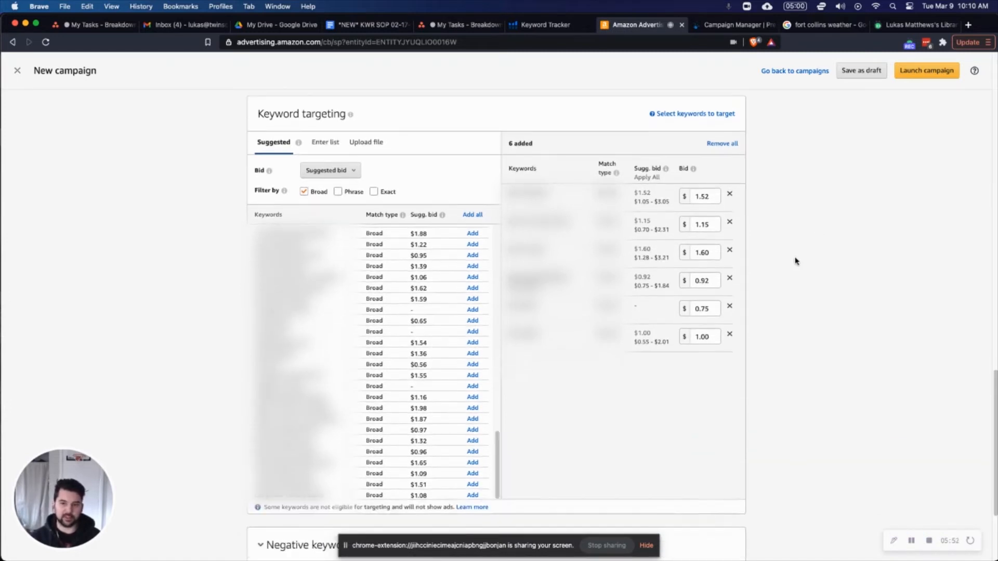
mouse_move(607, 151)
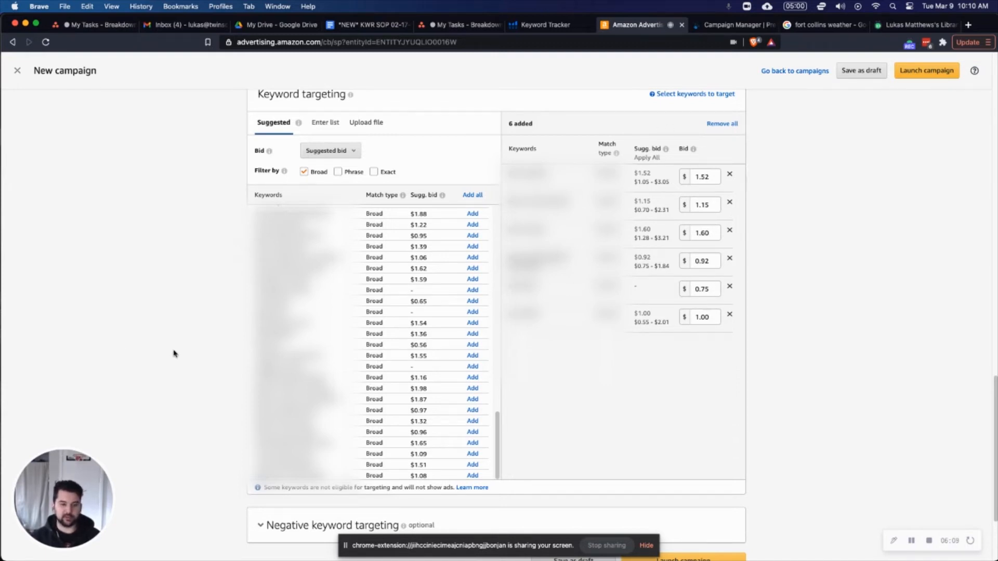
scroll(173, 354, "down", 3)
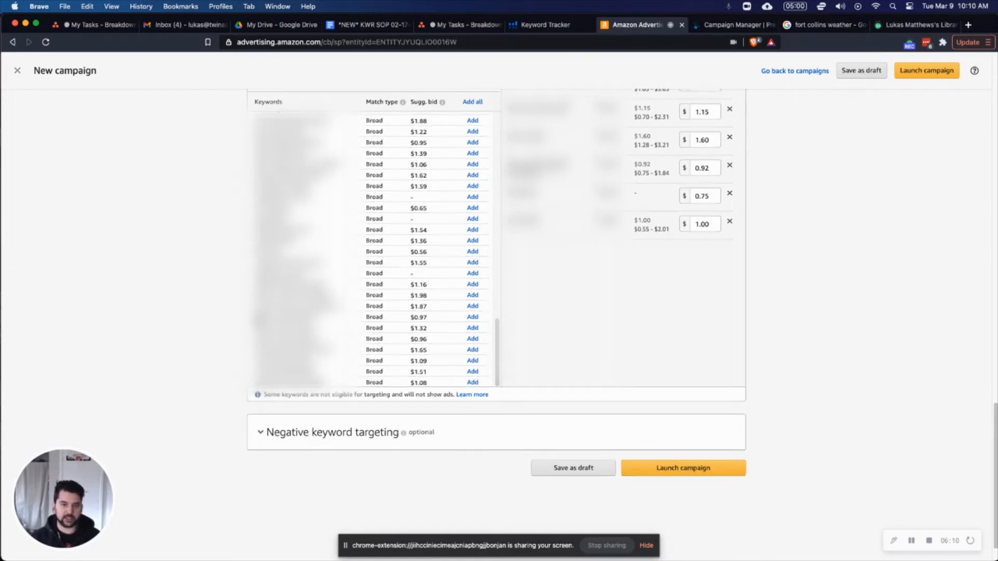
scroll(145, 294, "up", 5)
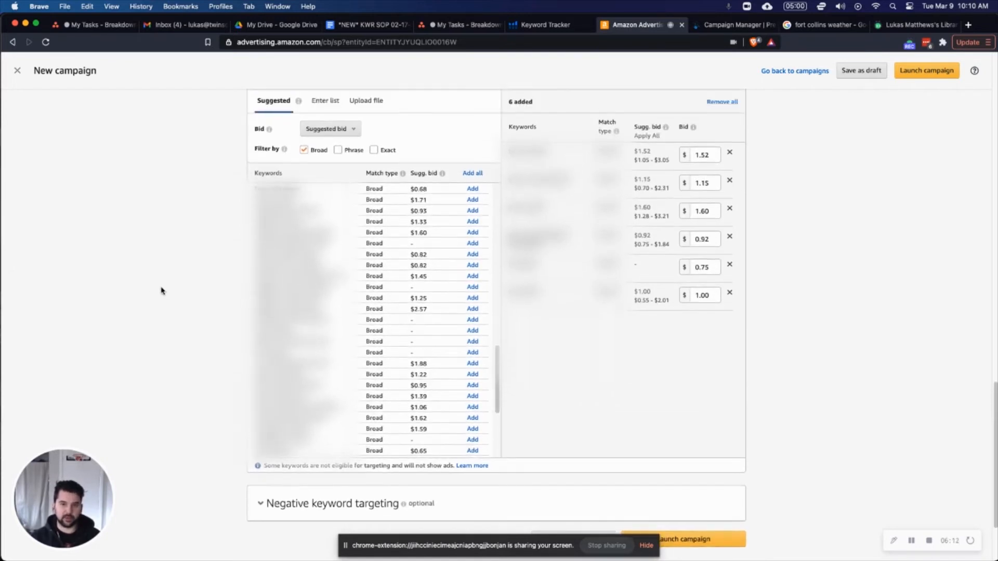
scroll(159, 290, "up", 1)
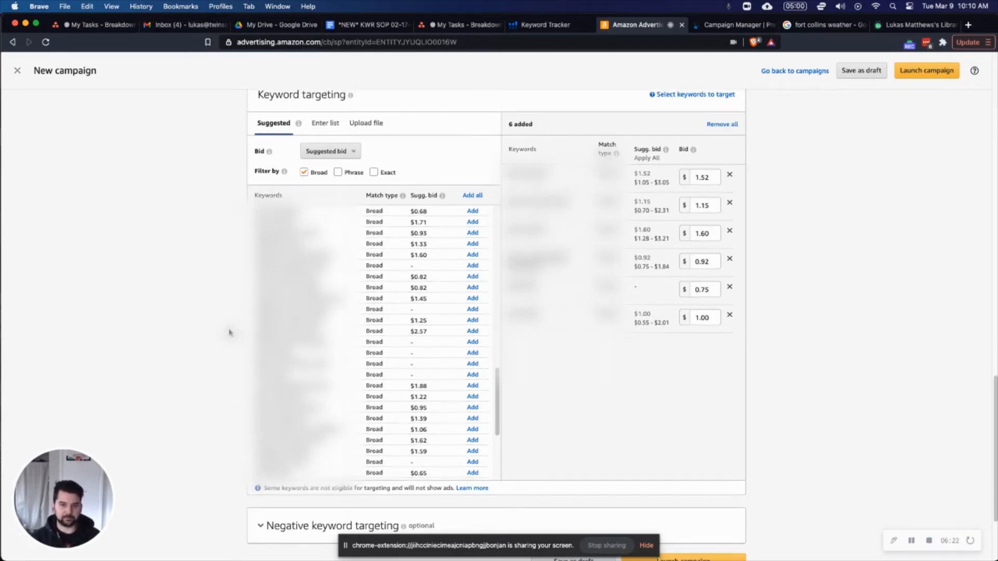
Rename the campaign "Eco Bottle - SP - Performance".
scroll(231, 330, "up", 5)
scroll(224, 319, "up", 10)
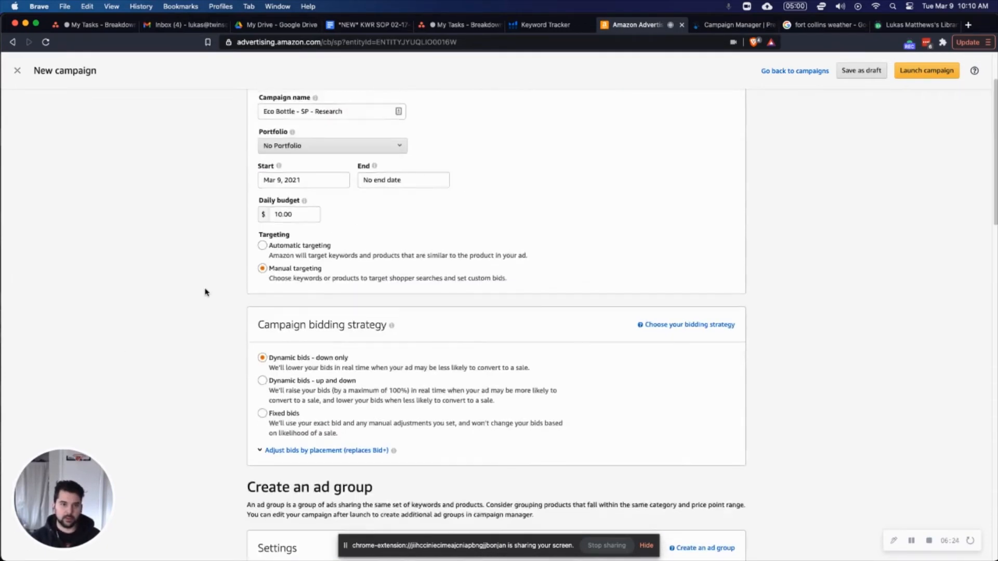
double_click(326, 198)
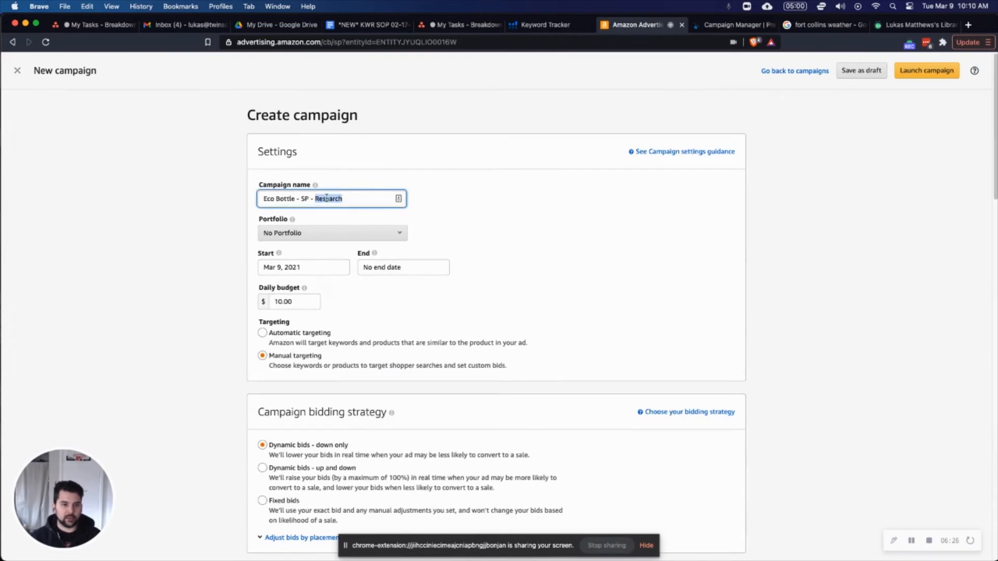
key("BackSpace")
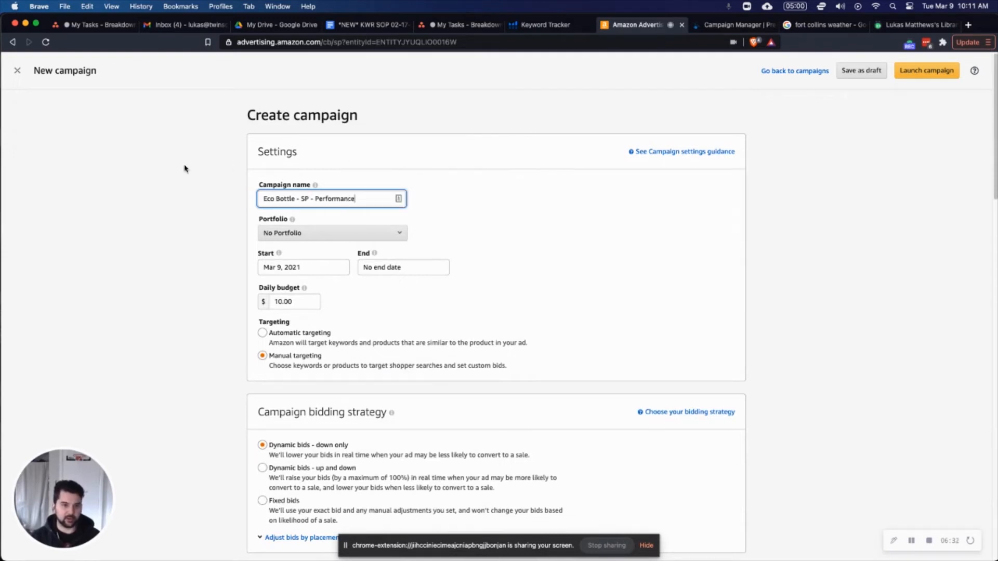
Check which portfolios are available for the campaign, without assigning one.
left_click(199, 207)
scroll(247, 225, "down", 1)
left_click(331, 230)
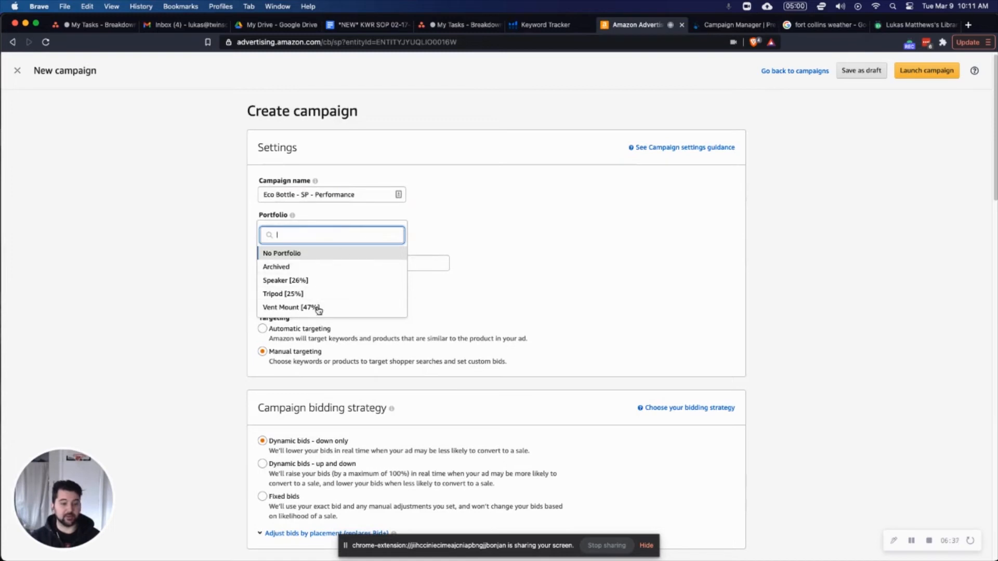
left_click(180, 260)
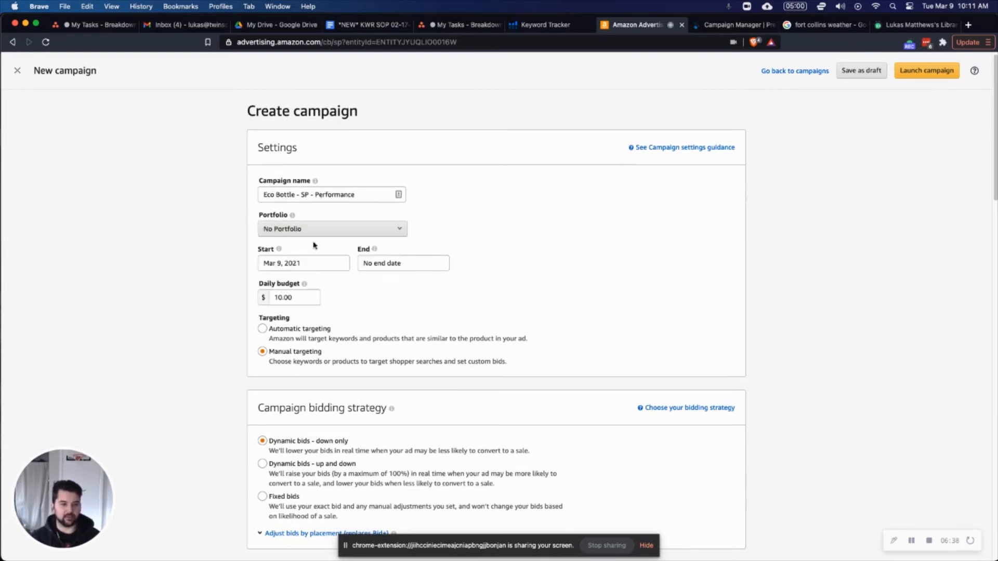
Rename the ad group "Eco Bottle - SP - Performance".
scroll(444, 251, "down", 1)
scroll(231, 317, "down", 2)
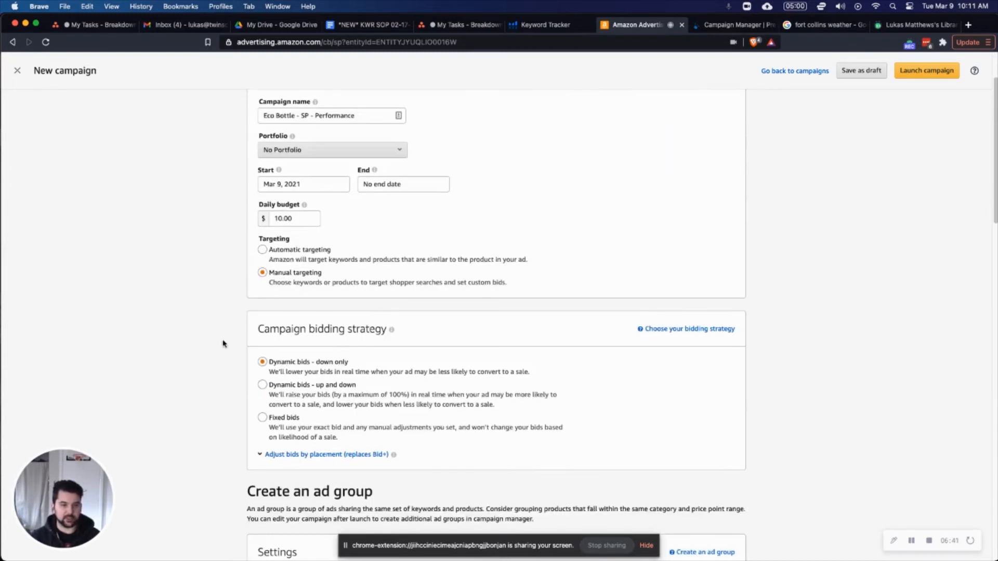
scroll(203, 357, "down", 5)
scroll(186, 353, "down", 3)
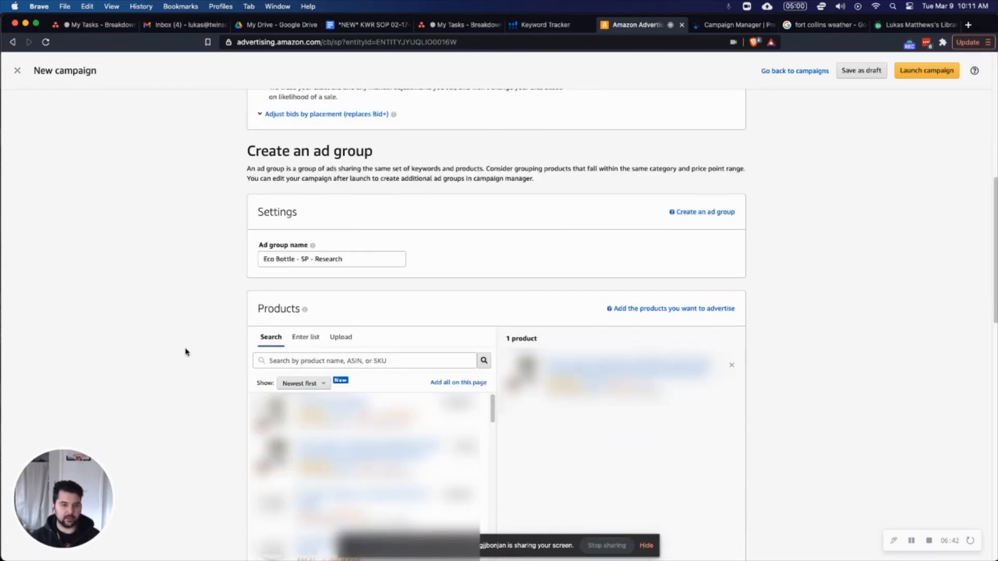
double_click(327, 260)
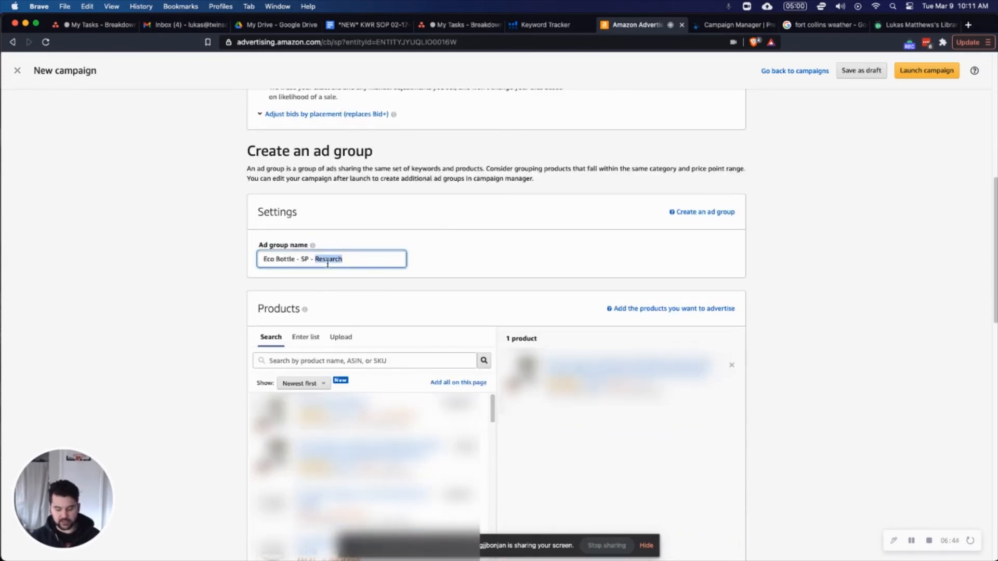
type("E")
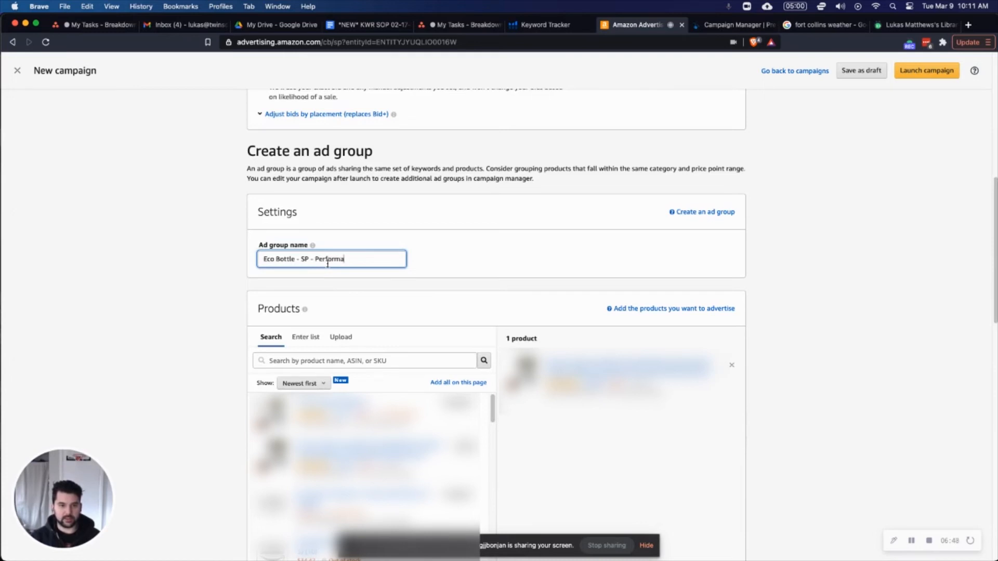
left_click(197, 247)
Set a custom bid of $0.75 for manually entered broad-match keywords and make the empty keyword list ready for entry.
scroll(197, 247, "down", 10)
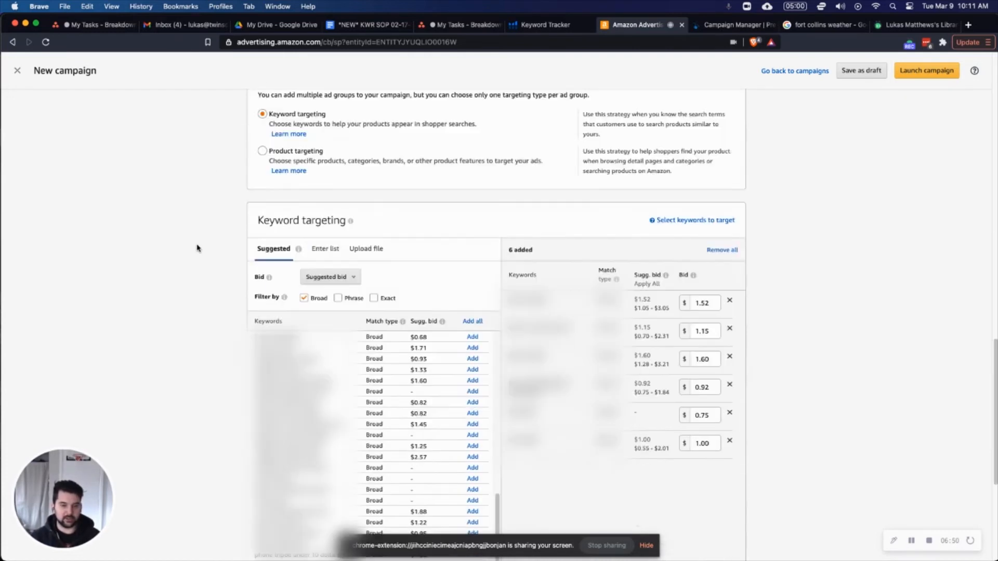
left_click(335, 232)
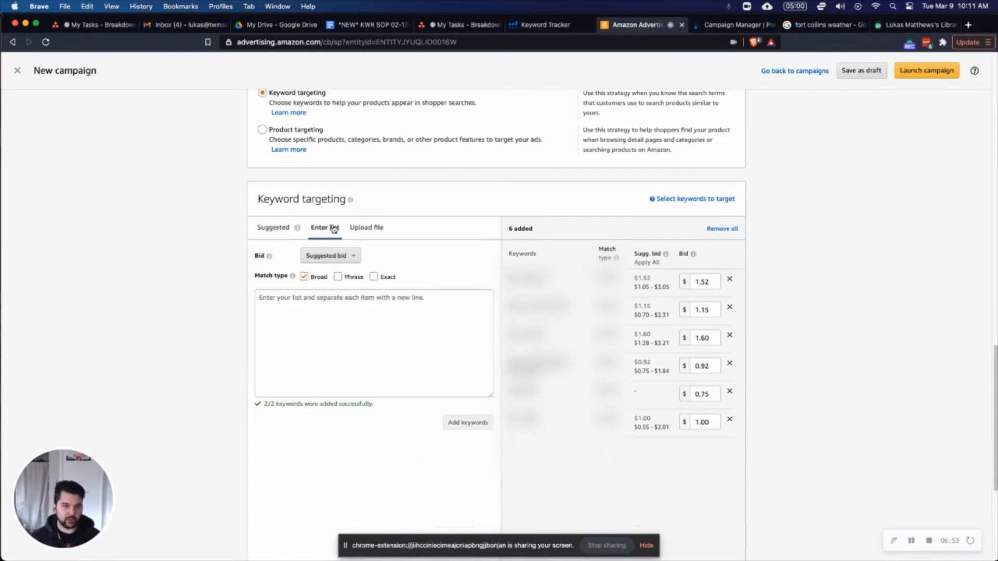
left_click(337, 256)
left_click(343, 296)
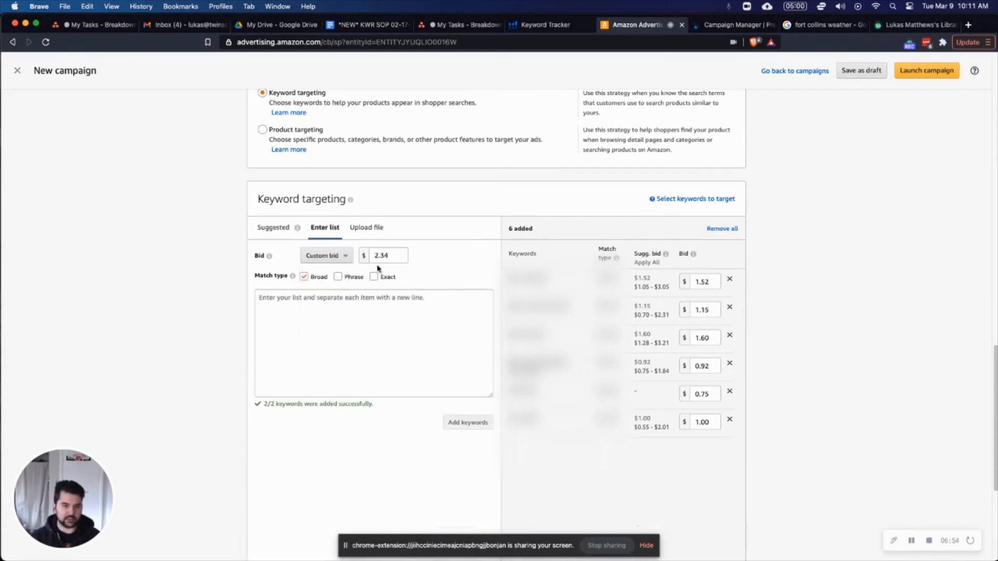
double_click(387, 254)
type("0")
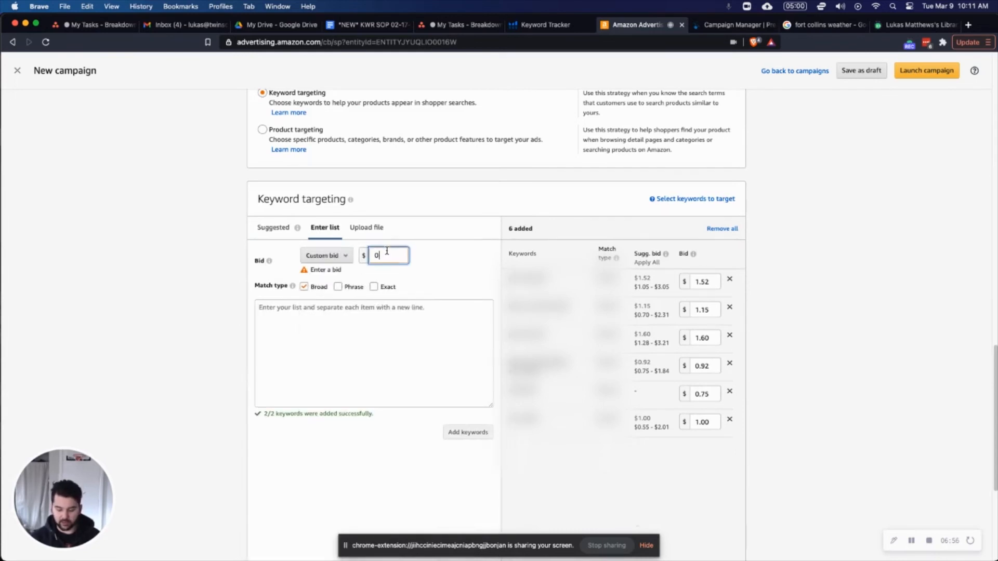
type(".75")
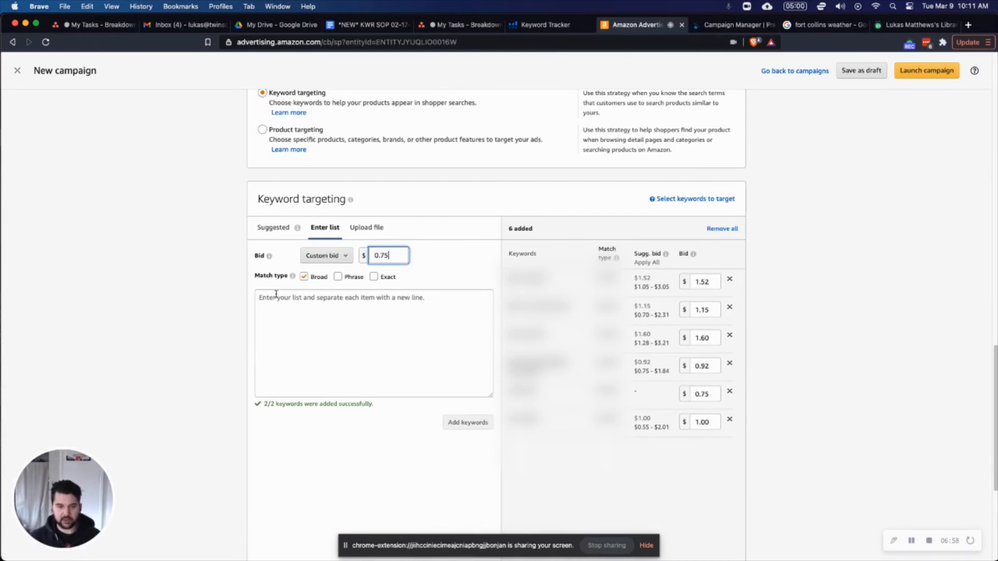
left_click(403, 314)
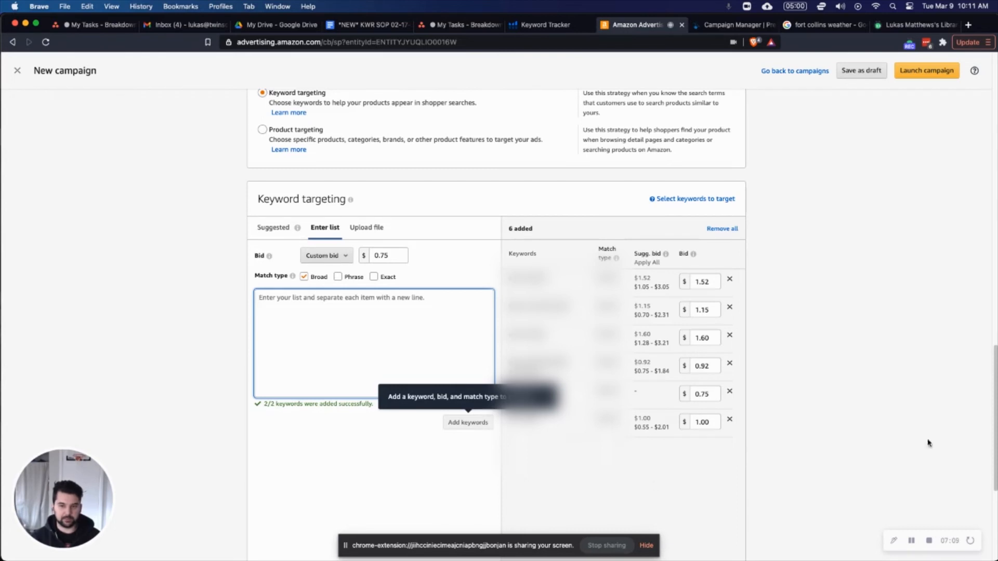
scroll(880, 225, "down", 4)
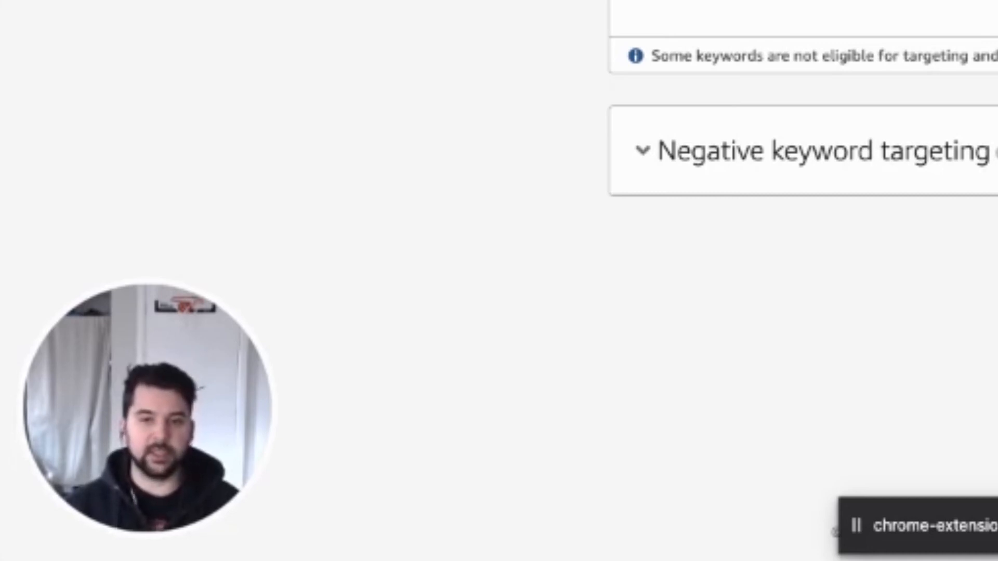
scroll(802, 291, "up", 3)
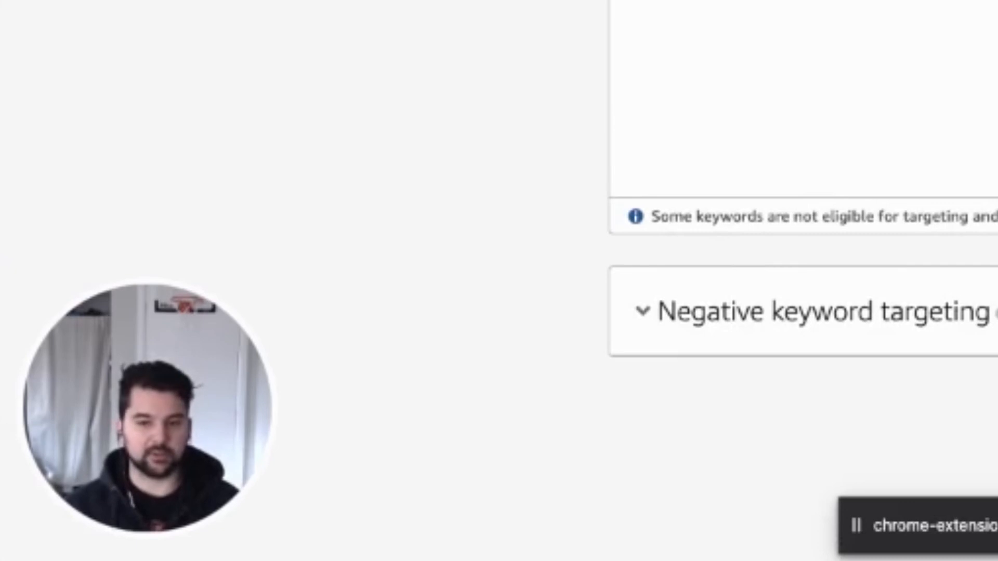
scroll(802, 275, "down", 1)
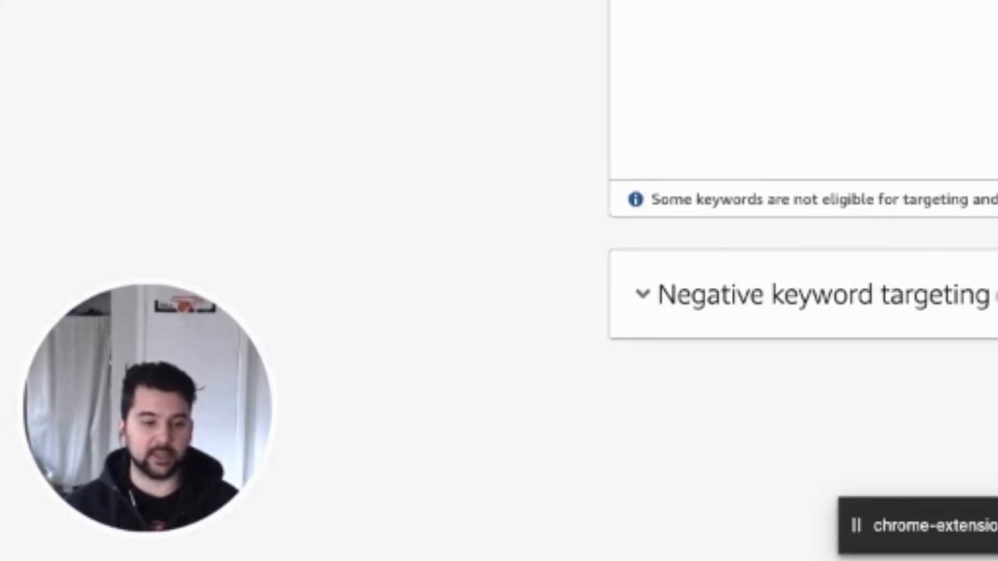
scroll(803, 257, "down", 1)
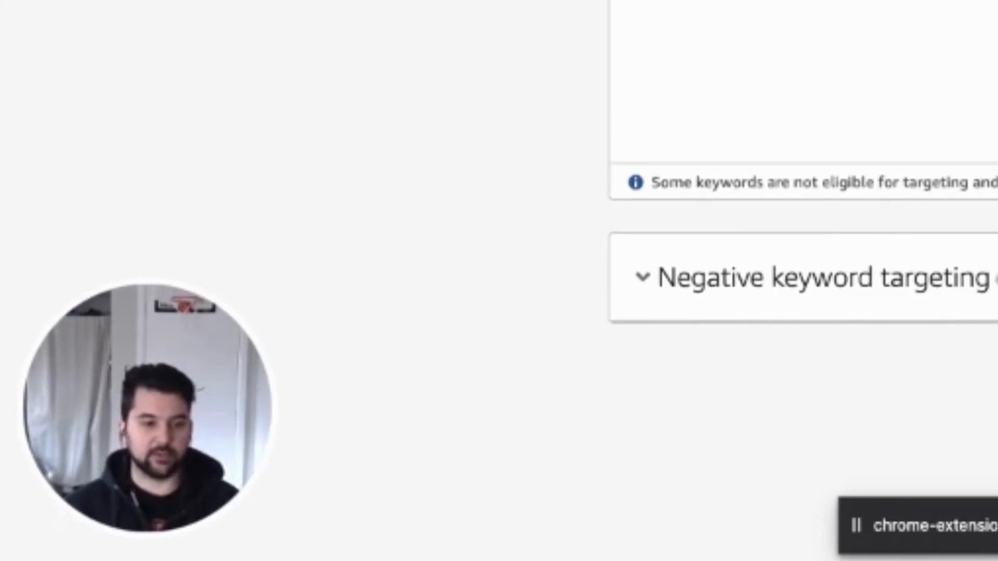
scroll(803, 249, "up", 1)
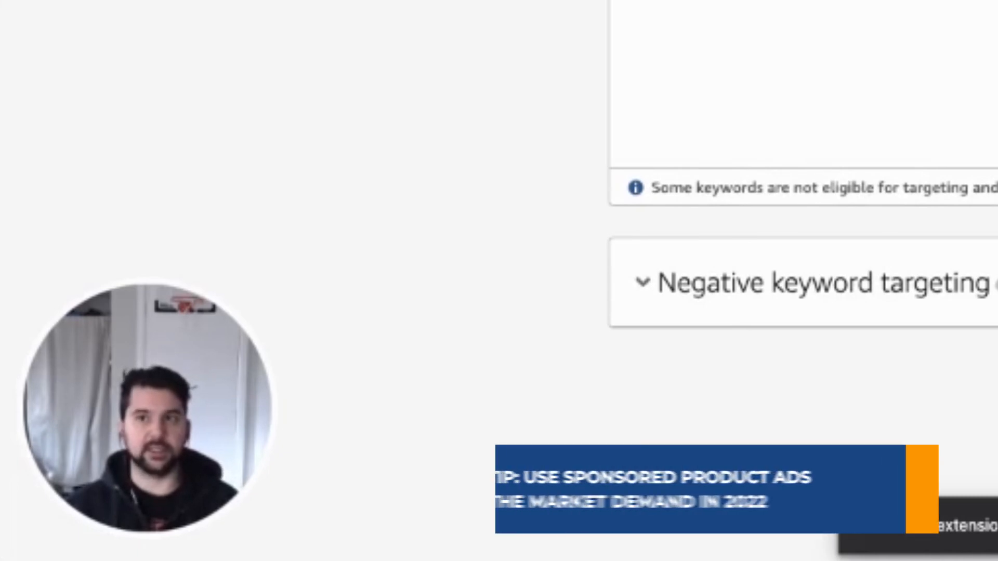